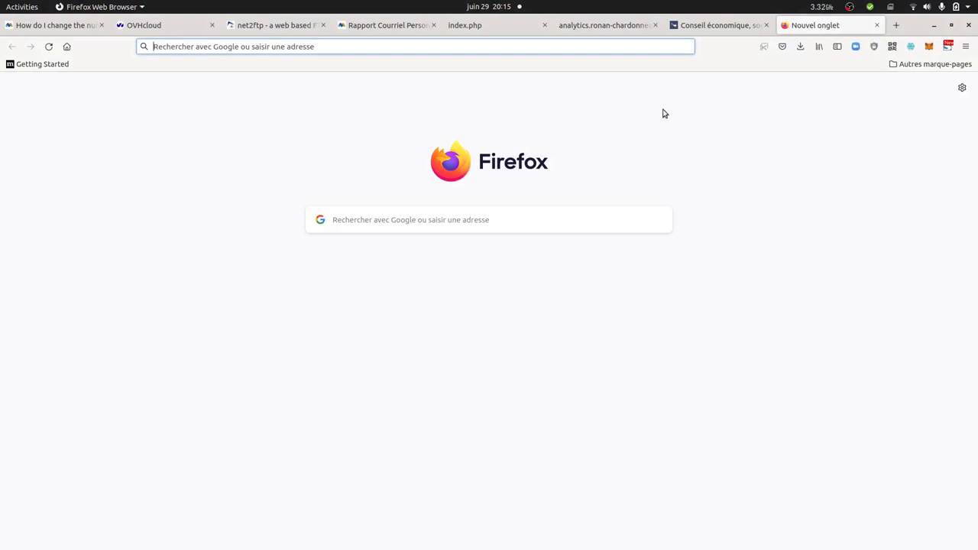
Step: Look over the publications on the CESER home page and the exported avis et études report, ending on Matomo's scheduled email reports
{"action": "left_click", "coordinate": [730, 29]}
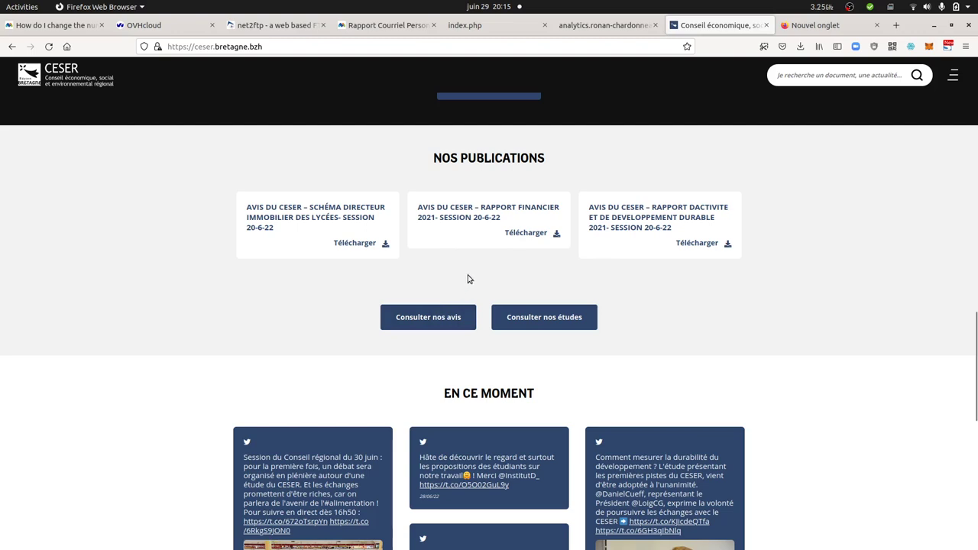
{"action": "left_click", "coordinate": [605, 25]}
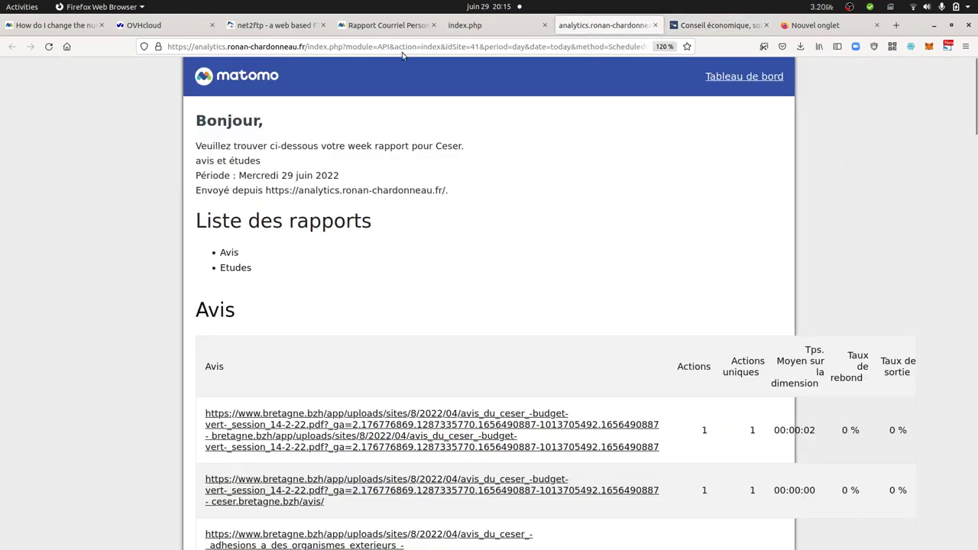
{"action": "left_click", "coordinate": [471, 27]}
{"action": "left_click", "coordinate": [405, 28]}
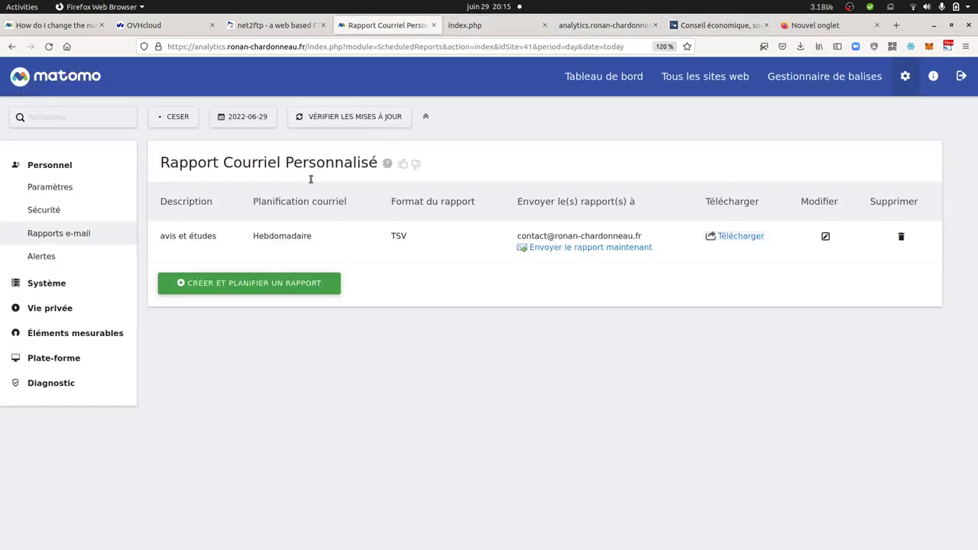
Step: Open the Téléchargements report in the Comportement section of the CESER site's Matomo dashboard
{"action": "left_click", "coordinate": [596, 77]}
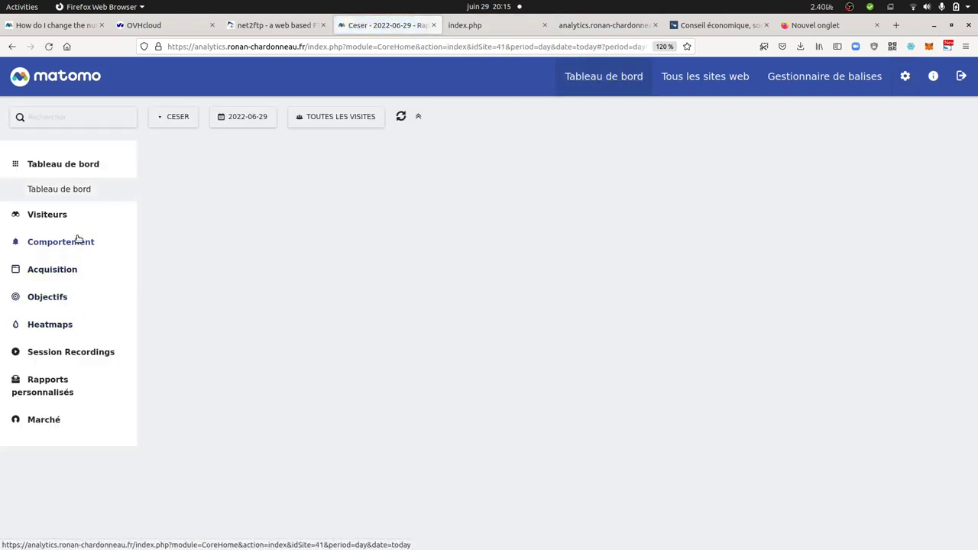
{"action": "left_click", "coordinate": [77, 241]}
{"action": "left_click", "coordinate": [61, 384]}
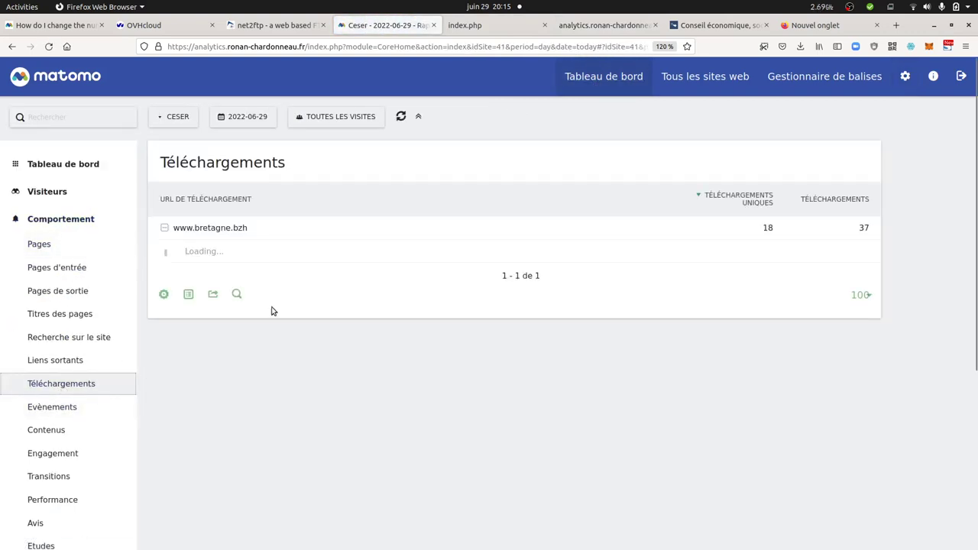
{"action": "scroll", "coordinate": [239, 363], "scroll_direction": "down", "scroll_amount": 5}
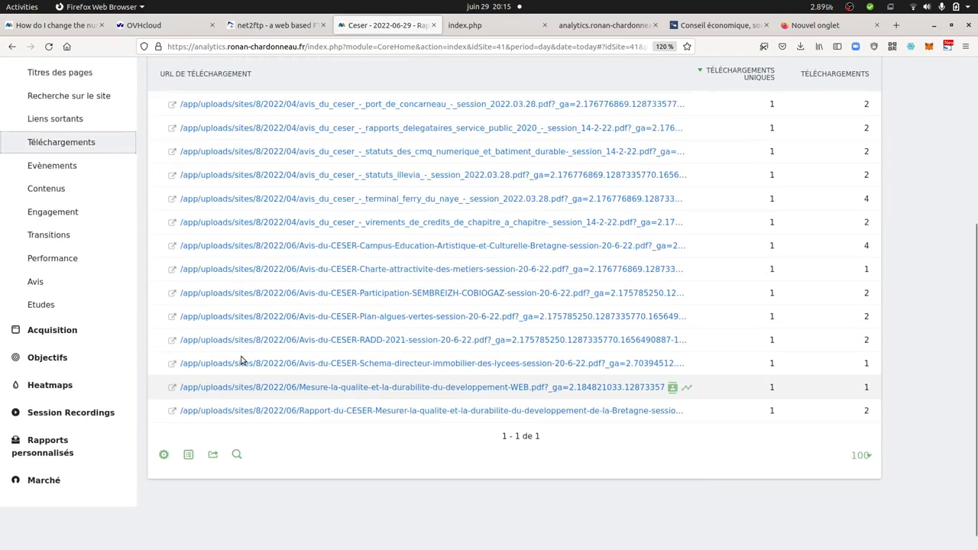
{"action": "scroll", "coordinate": [252, 352], "scroll_direction": "up", "scroll_amount": 10}
{"action": "scroll", "coordinate": [427, 345], "scroll_direction": "down", "scroll_amount": 10}
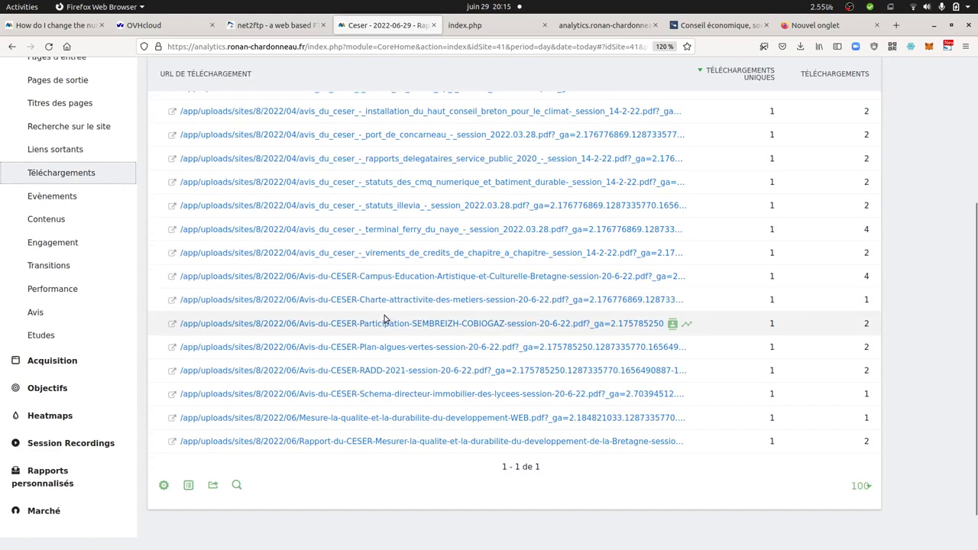
{"action": "scroll", "coordinate": [384, 319], "scroll_direction": "up", "scroll_amount": 5}
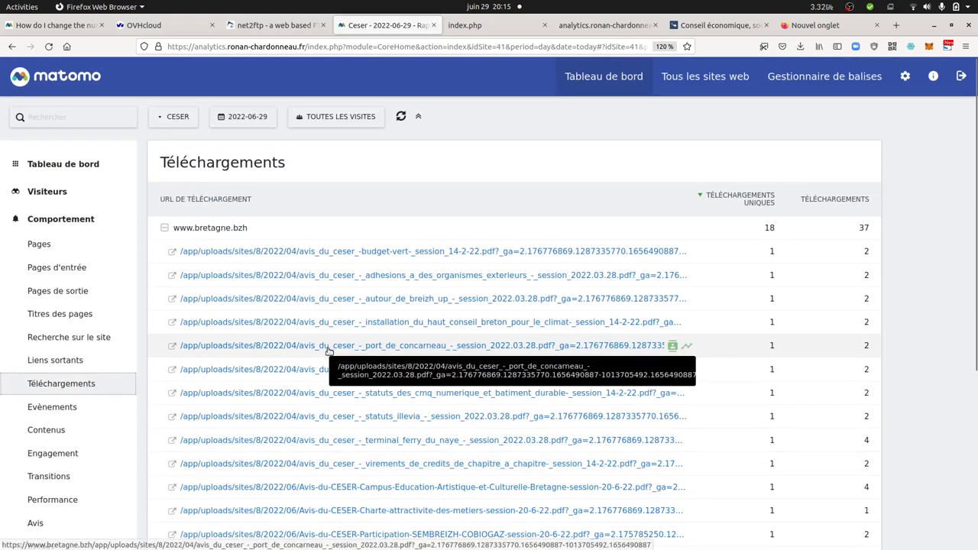
{"action": "scroll", "coordinate": [321, 361], "scroll_direction": "down", "scroll_amount": 5}
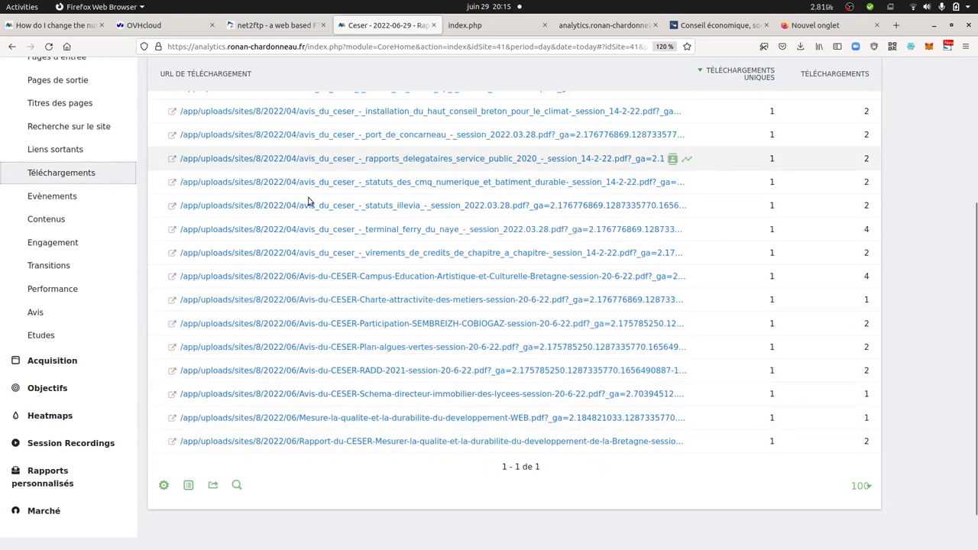
{"action": "scroll", "coordinate": [334, 373], "scroll_direction": "up", "scroll_amount": 1}
{"action": "scroll", "coordinate": [334, 373], "scroll_direction": "up", "scroll_amount": 5}
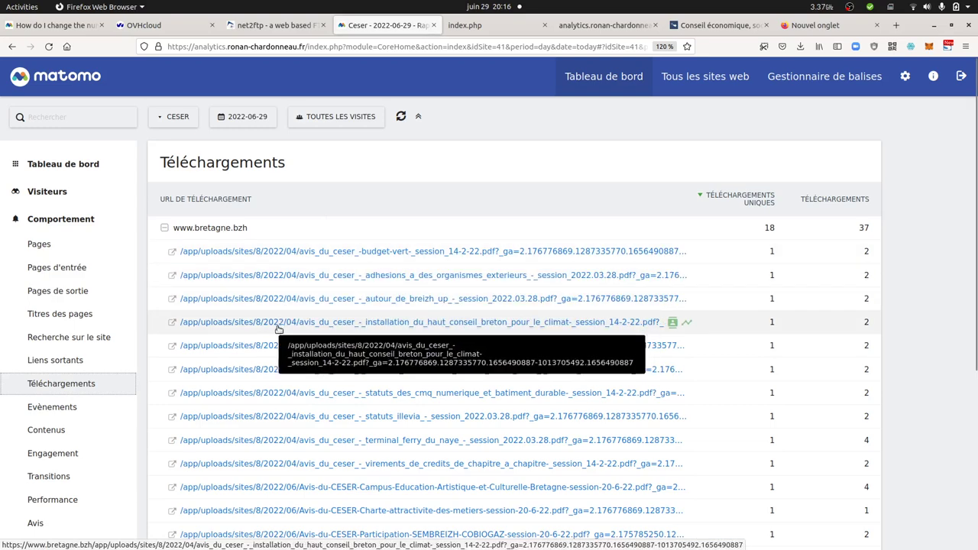
{"action": "scroll", "coordinate": [252, 286], "scroll_direction": "down", "scroll_amount": 4}
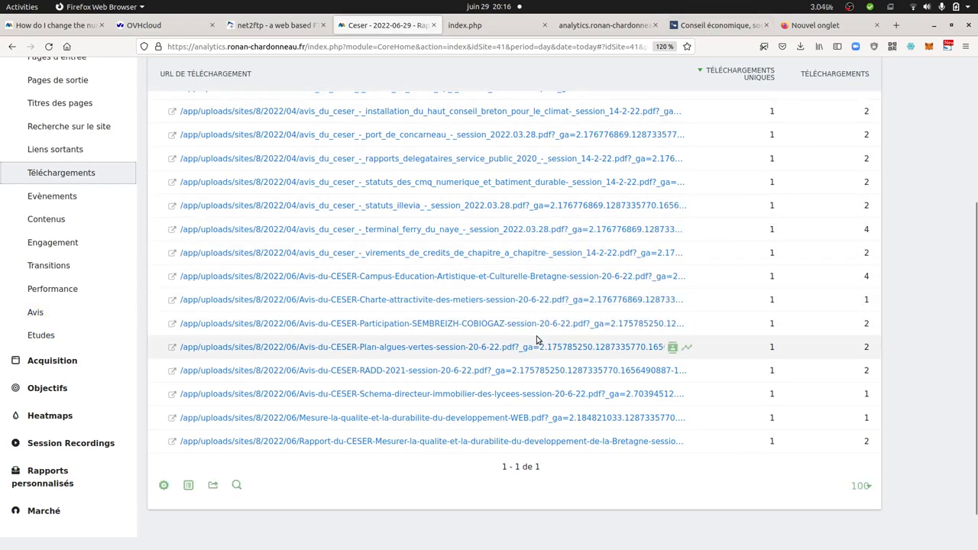
{"action": "scroll", "coordinate": [537, 341], "scroll_direction": "up", "scroll_amount": 4}
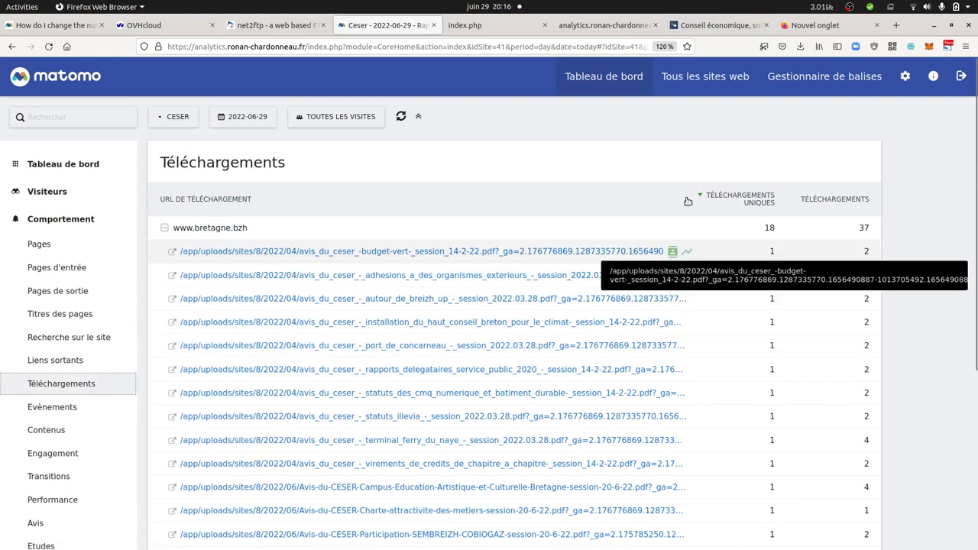
Step: Open the tag manager in a separate tab and review the event settings of the Téléchargements Avis tag
{"action": "right_click", "coordinate": [805, 79]}
{"action": "left_click", "coordinate": [810, 85]}
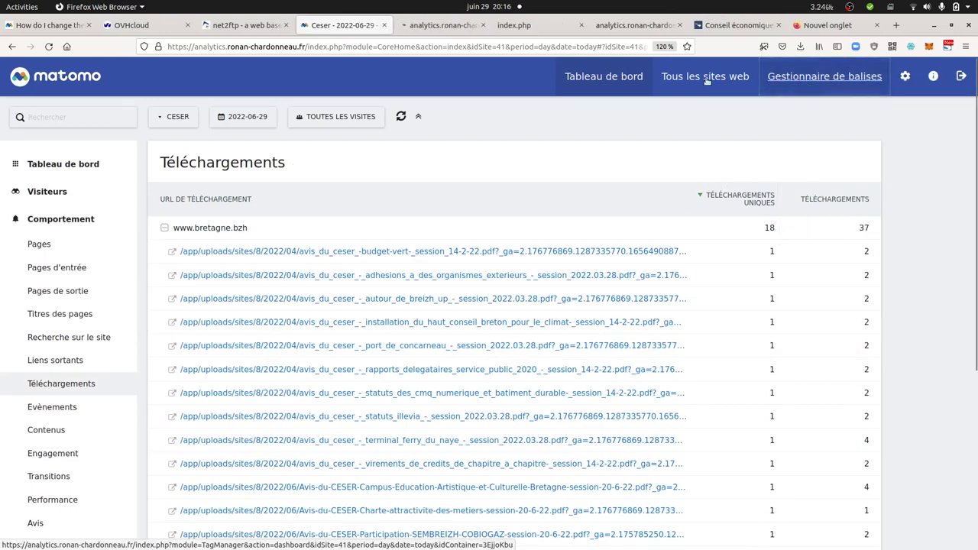
{"action": "left_click", "coordinate": [433, 29]}
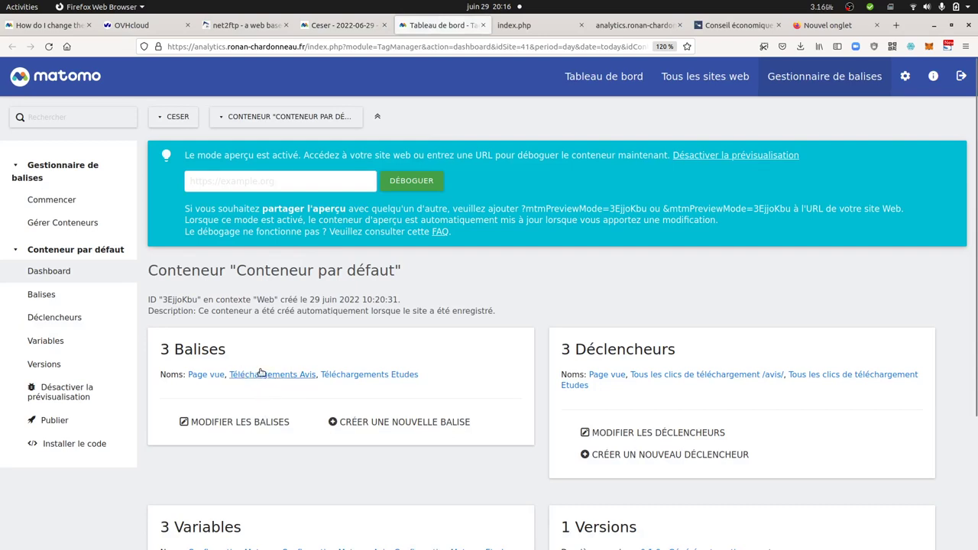
{"action": "left_click", "coordinate": [81, 299]}
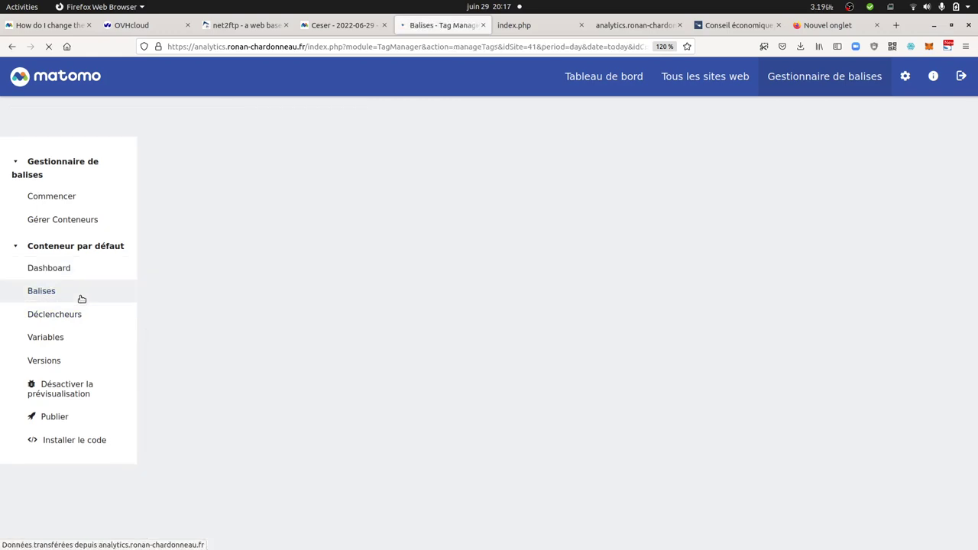
{"action": "scroll", "coordinate": [455, 432], "scroll_direction": "down", "scroll_amount": 2}
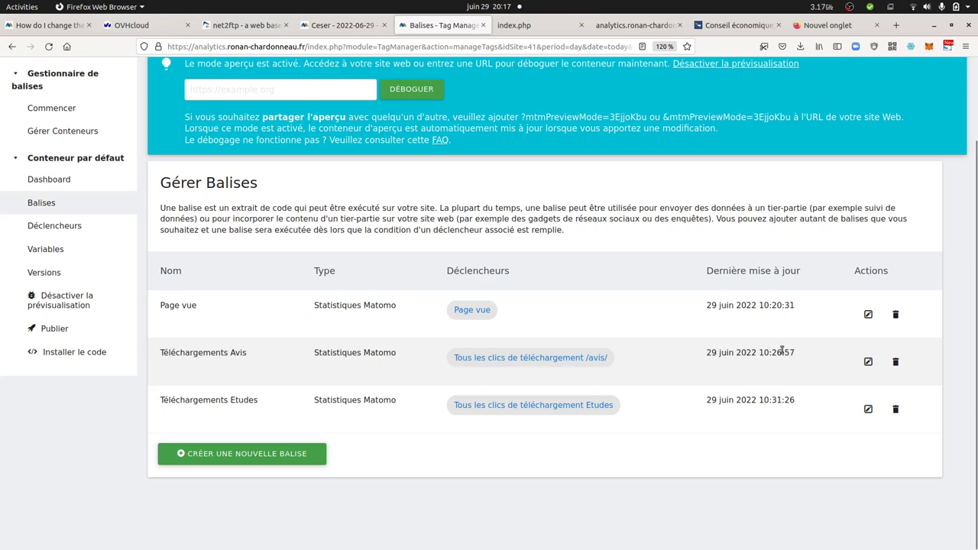
{"action": "left_click", "coordinate": [867, 362]}
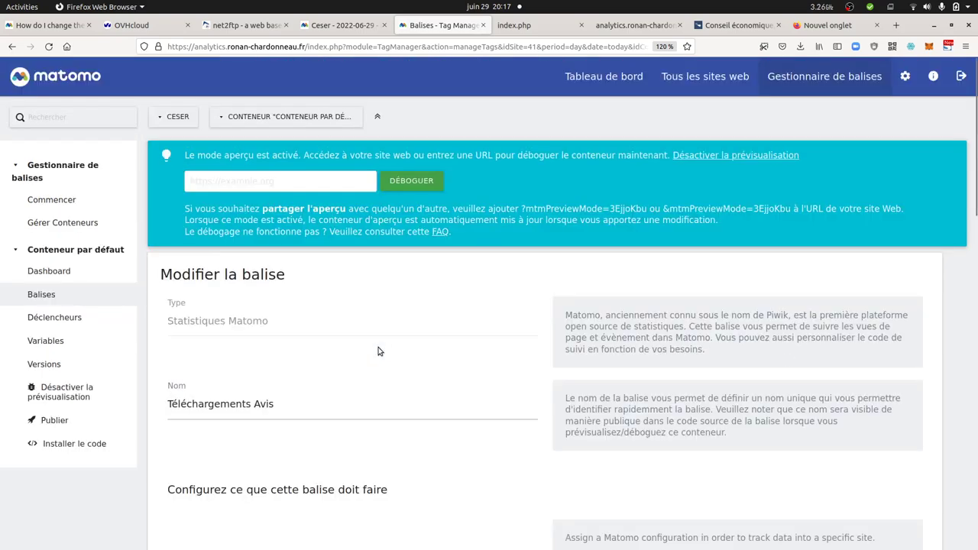
{"action": "scroll", "coordinate": [374, 349], "scroll_direction": "down", "scroll_amount": 5}
{"action": "scroll", "coordinate": [335, 341], "scroll_direction": "down", "scroll_amount": 10}
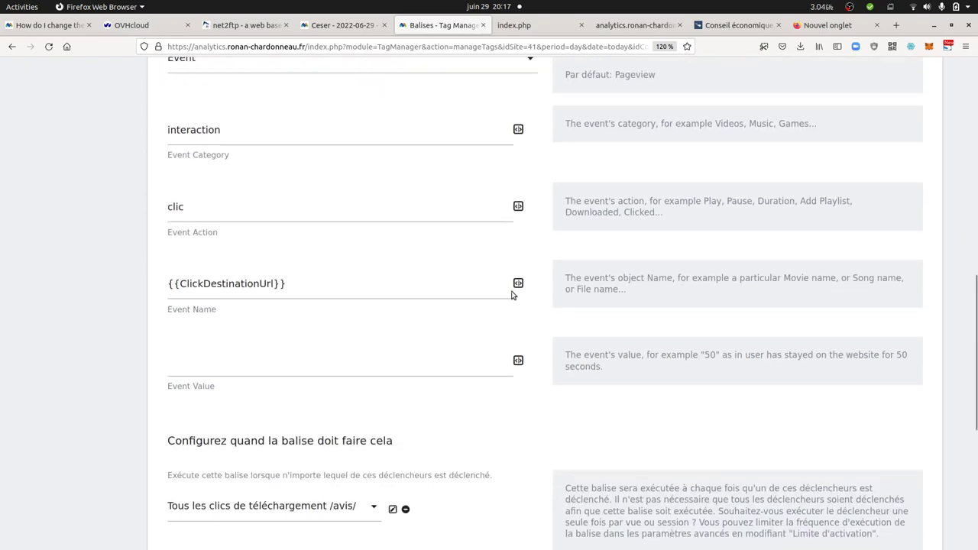
Step: On the CESER site, view the Nos Avis page, then the first study listed under Nos Études
{"action": "left_click", "coordinate": [734, 25]}
{"action": "left_click", "coordinate": [447, 318]}
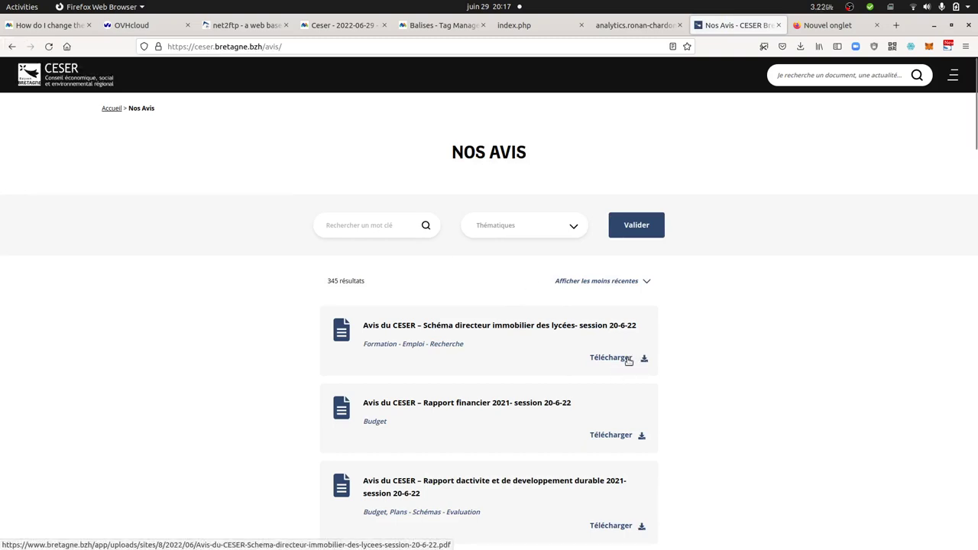
{"action": "left_click", "coordinate": [12, 46]}
{"action": "left_click", "coordinate": [537, 316]}
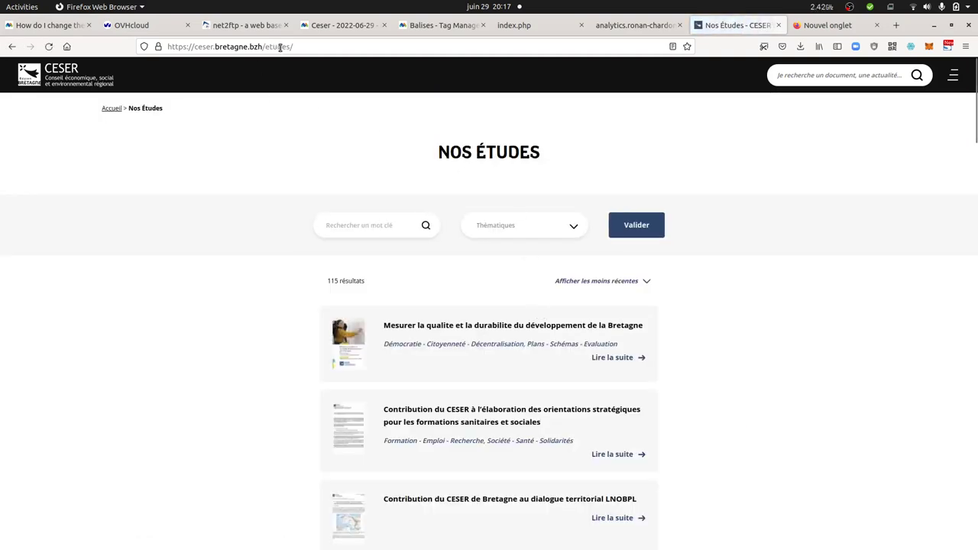
{"action": "left_click", "coordinate": [620, 360]}
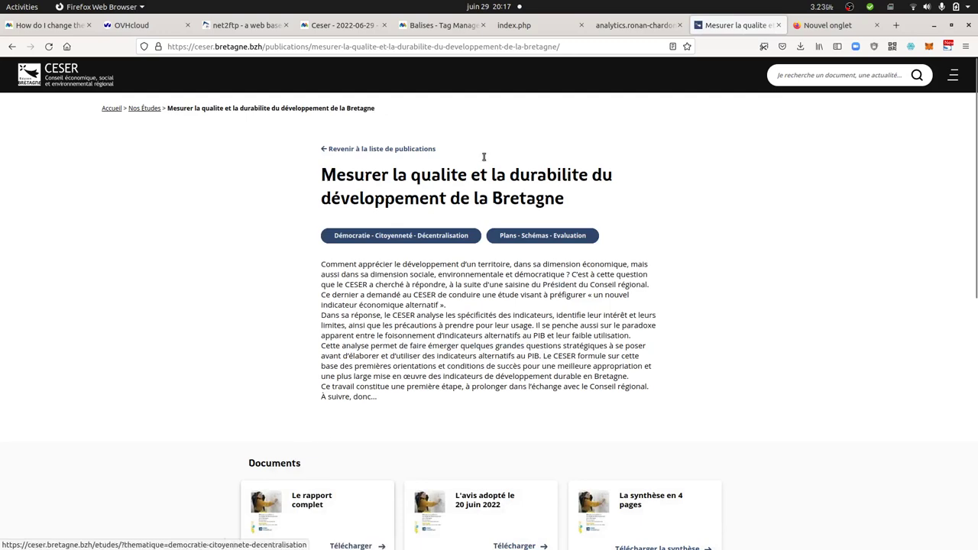
Step: Return to the Téléchargements Avis tag and examine the type and conditions of its /avis/ download trigger
{"action": "left_click", "coordinate": [607, 28]}
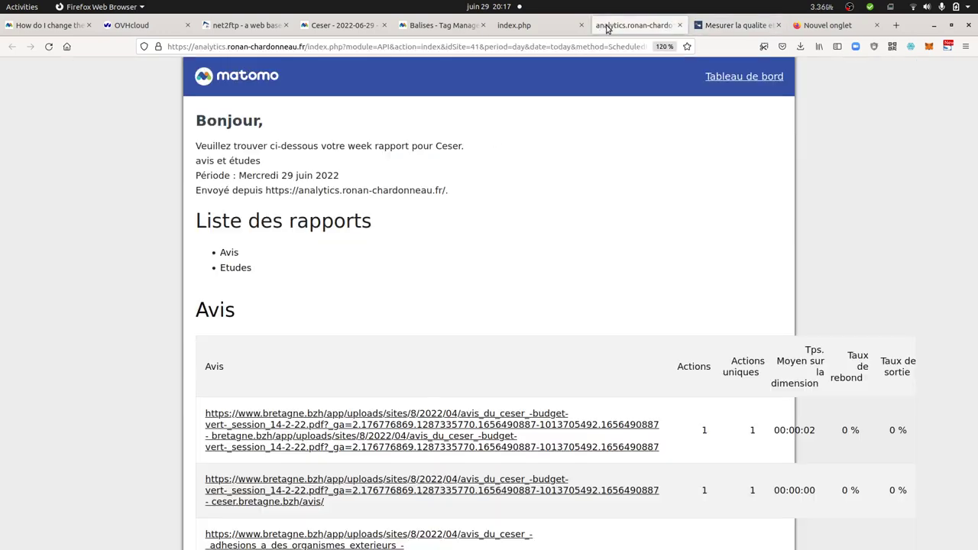
{"action": "left_click", "coordinate": [447, 25]}
{"action": "scroll", "coordinate": [392, 298], "scroll_direction": "down", "scroll_amount": 2}
{"action": "scroll", "coordinate": [391, 298], "scroll_direction": "down", "scroll_amount": 3}
{"action": "left_click", "coordinate": [393, 297]}
{"action": "scroll", "coordinate": [517, 278], "scroll_direction": "down", "scroll_amount": 4}
{"action": "scroll", "coordinate": [425, 247], "scroll_direction": "up", "scroll_amount": 4}
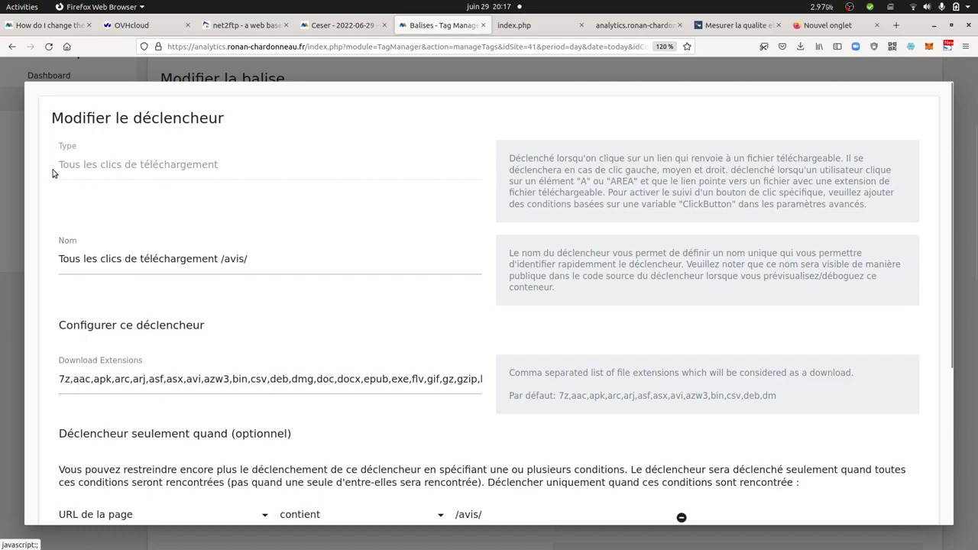
{"action": "left_click", "coordinate": [15, 184]}
Step: Look through the trigger types available for creating a new trigger on the Téléchargements Avis tag
{"action": "scroll", "coordinate": [634, 374], "scroll_direction": "down", "scroll_amount": 10}
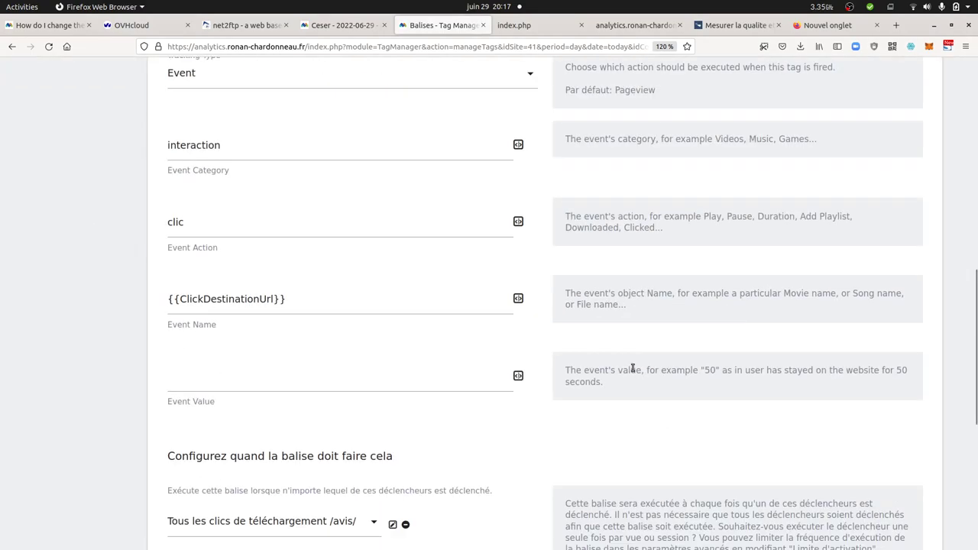
{"action": "left_click", "coordinate": [629, 223]}
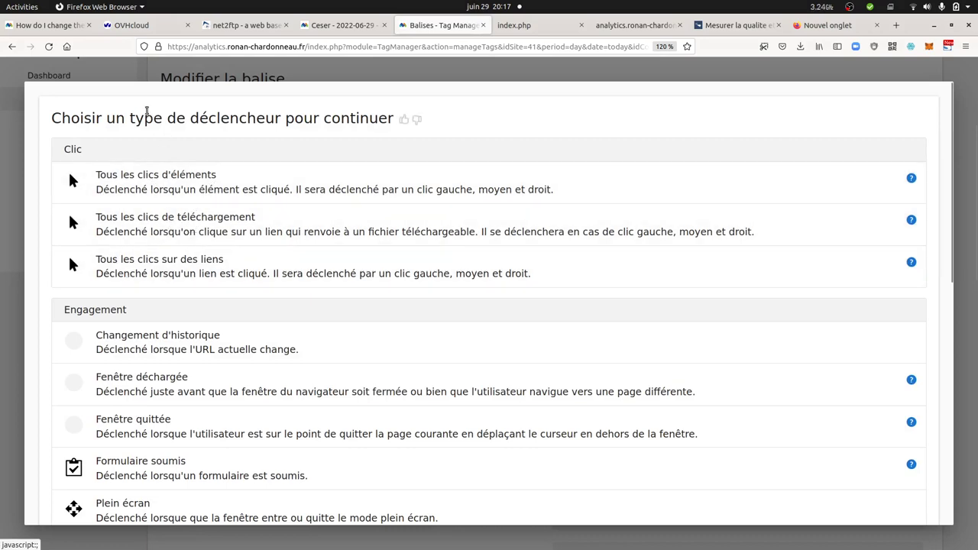
{"action": "left_click", "coordinate": [187, 232]}
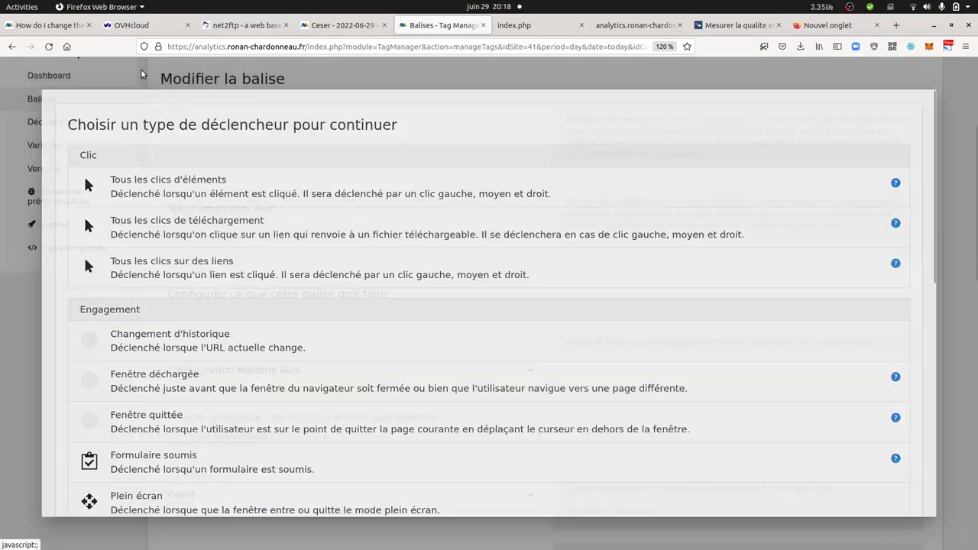
{"action": "scroll", "coordinate": [386, 375], "scroll_direction": "down", "scroll_amount": 3}
{"action": "scroll", "coordinate": [391, 380], "scroll_direction": "down", "scroll_amount": 5}
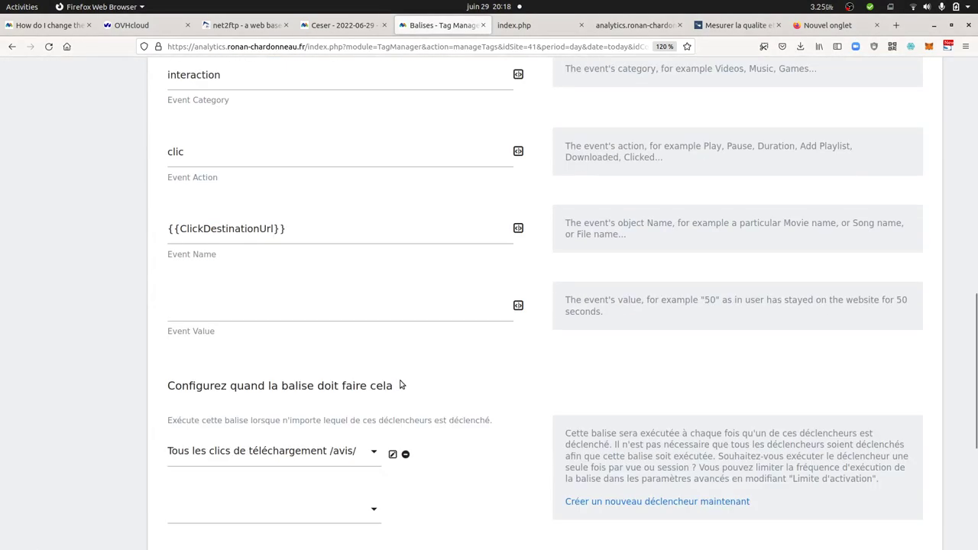
Step: Open the Configuration Matomo Avis variable of the default container for editing
{"action": "scroll", "coordinate": [188, 290], "scroll_direction": "up", "scroll_amount": 10}
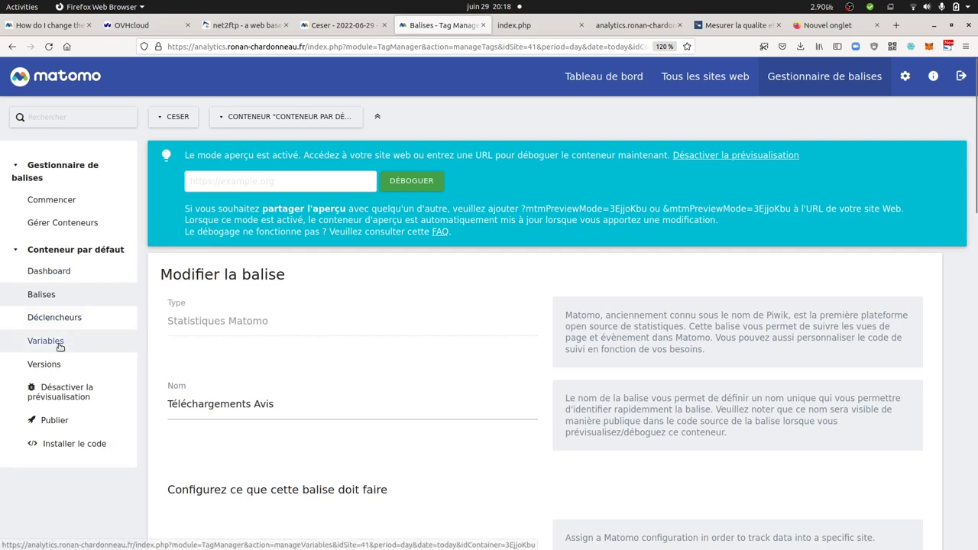
{"action": "left_click", "coordinate": [60, 344]}
{"action": "scroll", "coordinate": [706, 323], "scroll_direction": "down", "scroll_amount": 5}
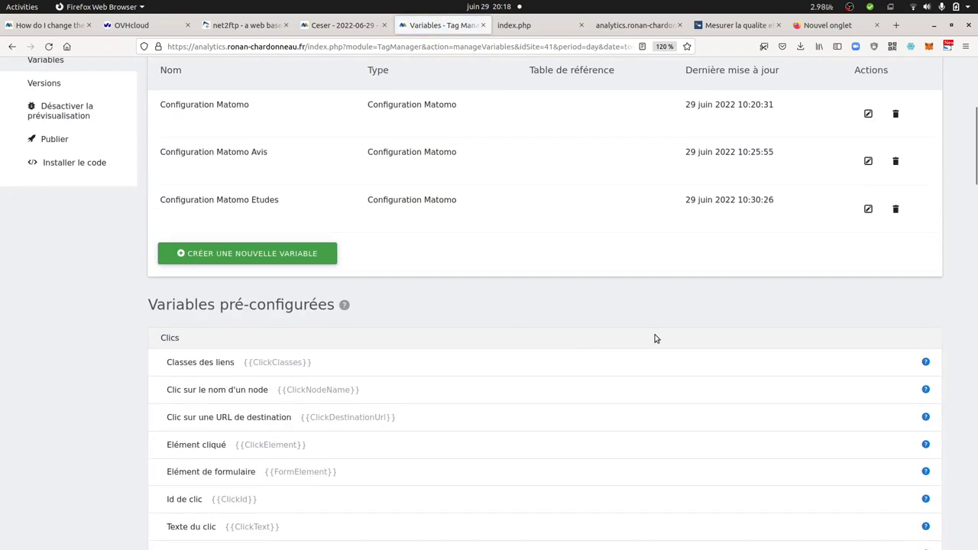
{"action": "scroll", "coordinate": [848, 230], "scroll_direction": "up", "scroll_amount": 3}
{"action": "left_click", "coordinate": [868, 303]}
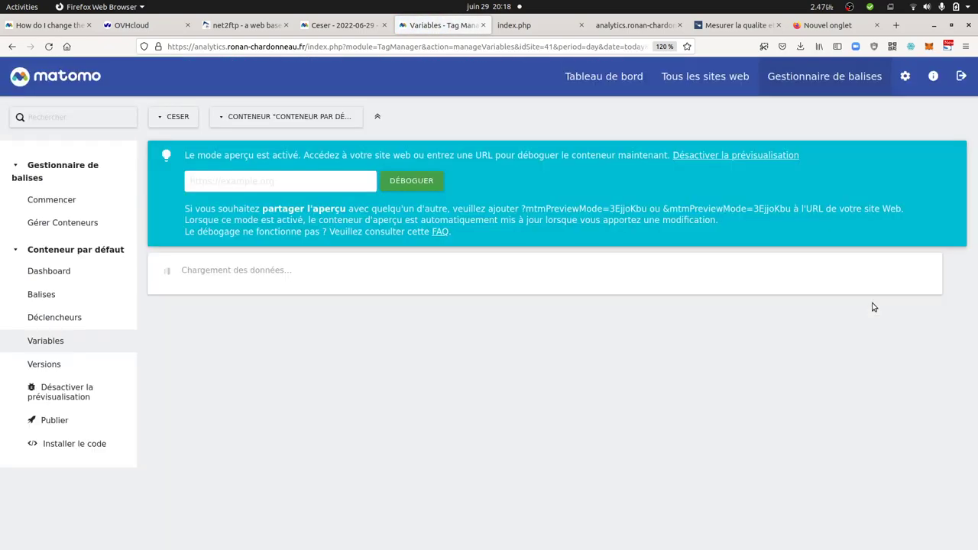
Step: Examine the link tracking option, custom dimensions and tracker settings of the Configuration Matomo Avis variable
{"action": "scroll", "coordinate": [421, 327], "scroll_direction": "down", "scroll_amount": 10}
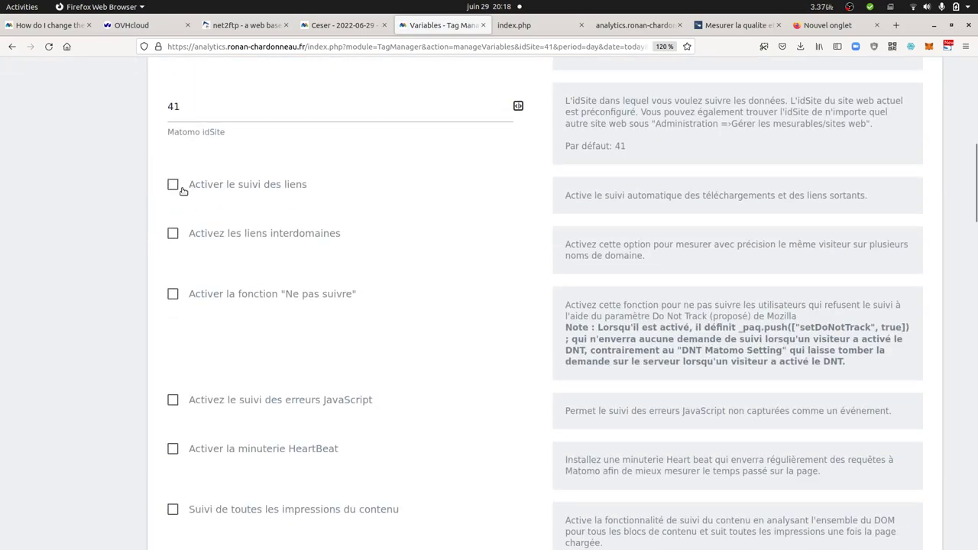
{"action": "scroll", "coordinate": [194, 223], "scroll_direction": "up", "scroll_amount": 5}
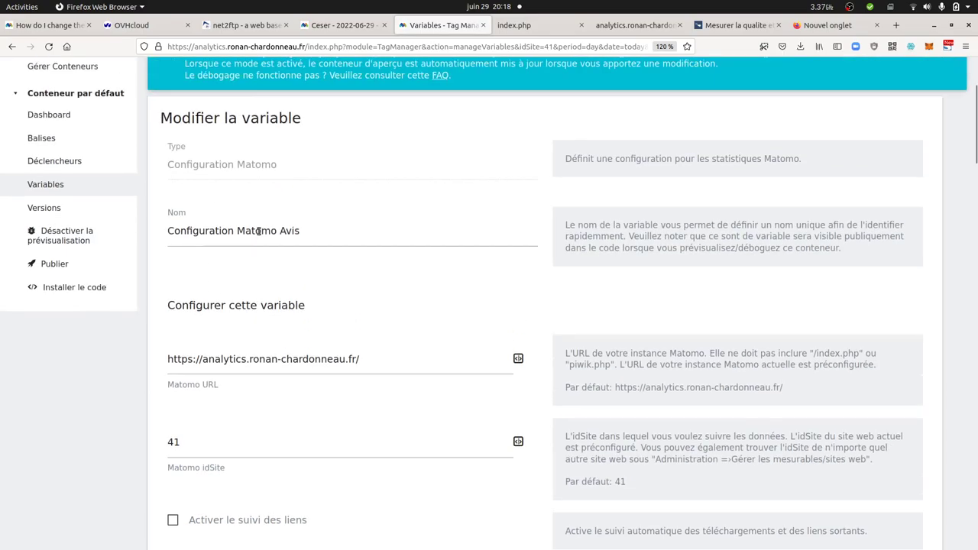
{"action": "scroll", "coordinate": [233, 259], "scroll_direction": "down", "scroll_amount": 15}
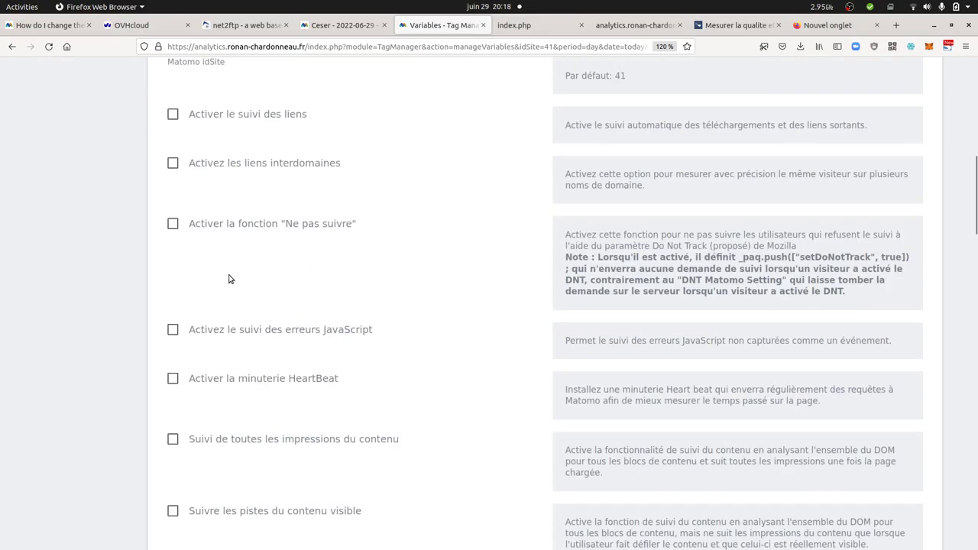
{"action": "scroll", "coordinate": [238, 298], "scroll_direction": "down", "scroll_amount": 10}
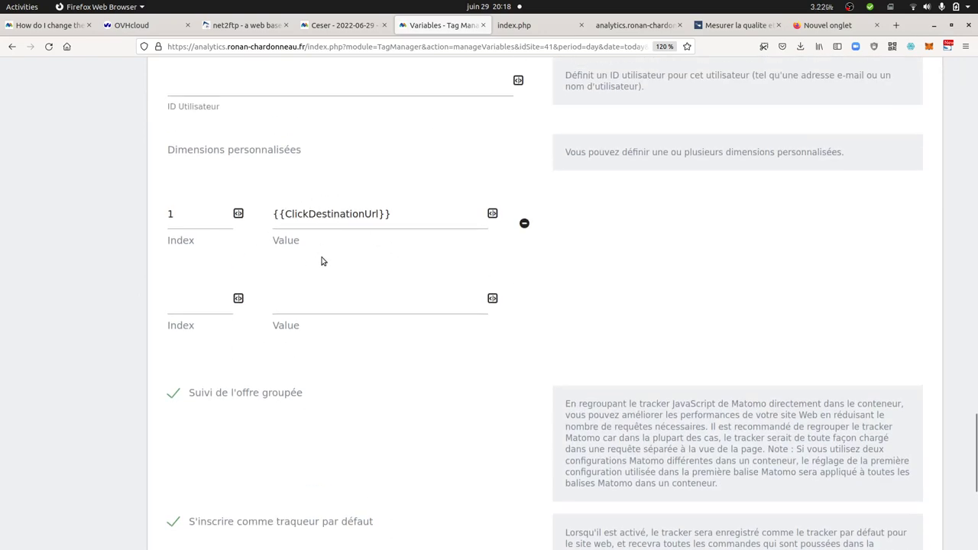
{"action": "scroll", "coordinate": [322, 261], "scroll_direction": "down", "scroll_amount": 5}
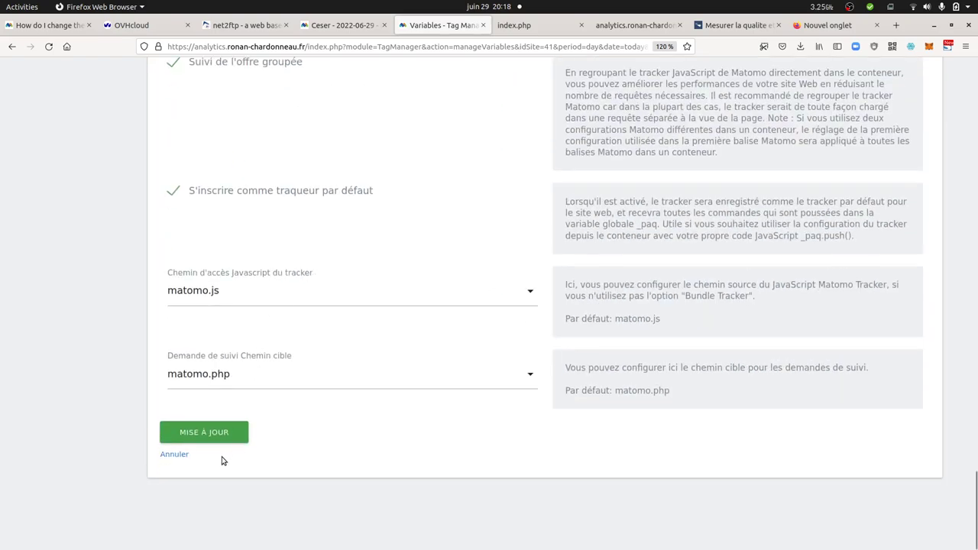
Step: Save the Configuration Matomo Avis variable and return to the container's variables list
{"action": "left_click", "coordinate": [225, 433]}
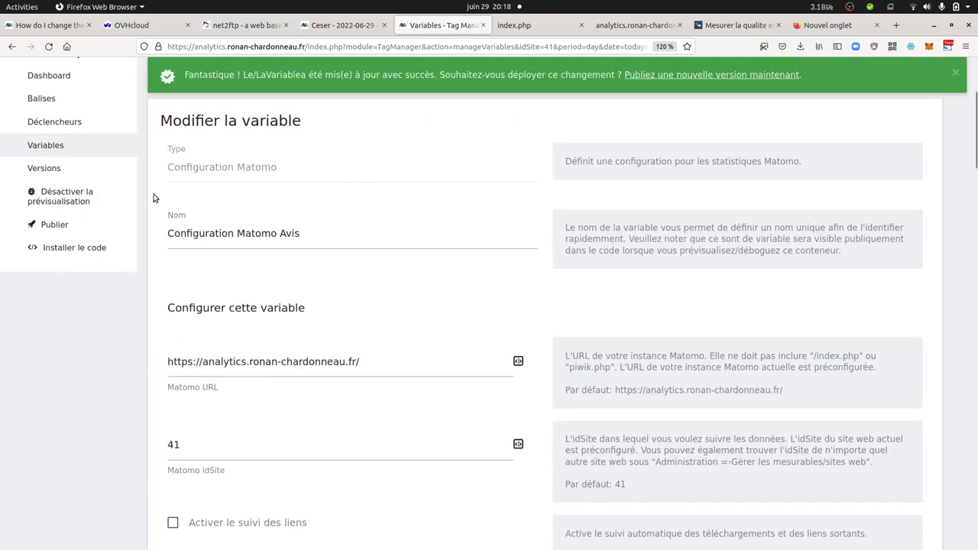
{"action": "left_click", "coordinate": [91, 153]}
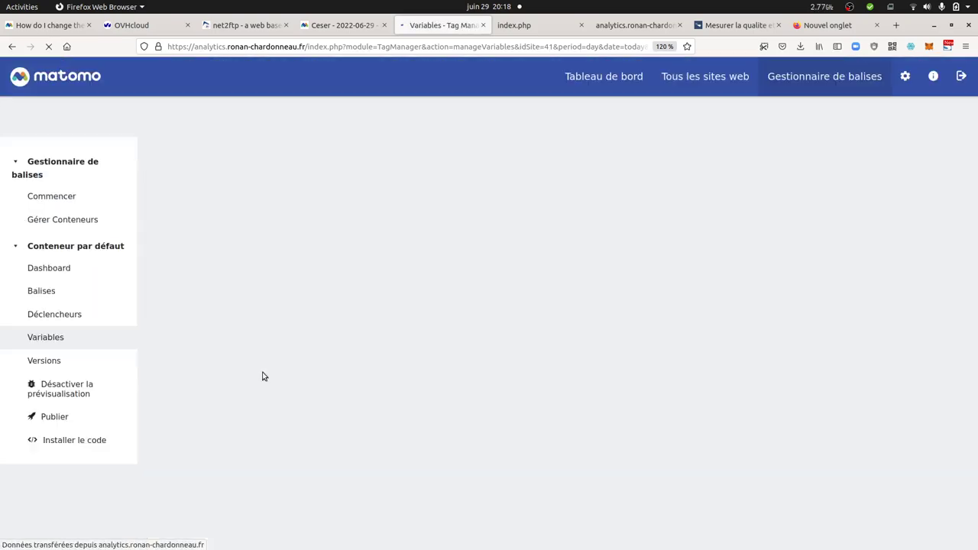
{"action": "scroll", "coordinate": [305, 428], "scroll_direction": "down", "scroll_amount": 7}
{"action": "scroll", "coordinate": [458, 374], "scroll_direction": "up", "scroll_amount": 4}
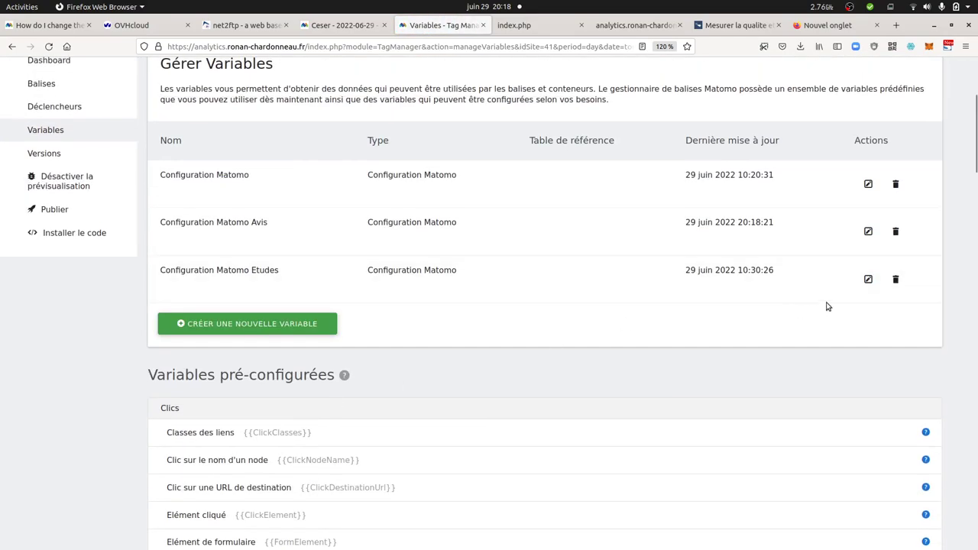
Step: Turn off link tracking (Activer le suivi des liens) in the Configuration Matomo Etudes variable, review its custom dimensions and save it
{"action": "left_click", "coordinate": [867, 281]}
{"action": "scroll", "coordinate": [272, 313], "scroll_direction": "down", "scroll_amount": 8}
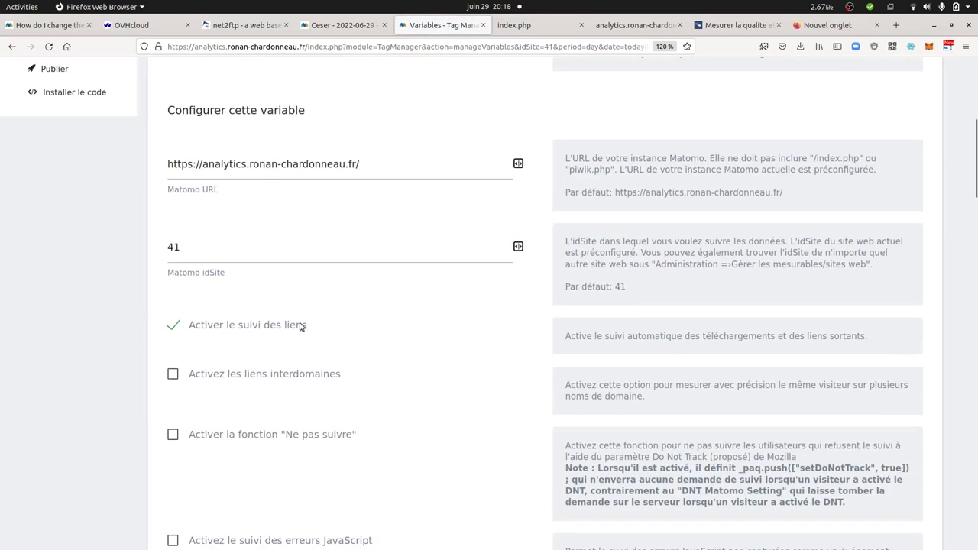
{"action": "scroll", "coordinate": [204, 163], "scroll_direction": "up", "scroll_amount": 3}
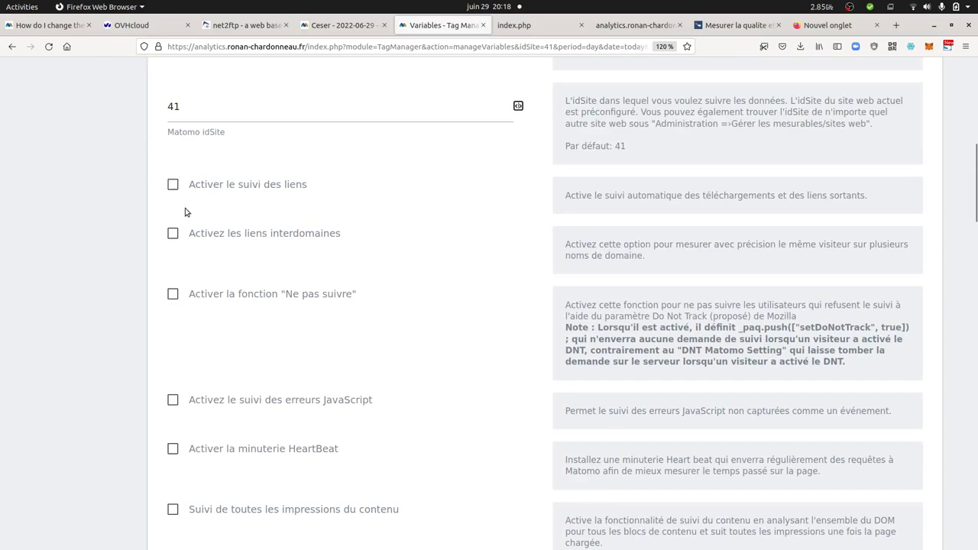
{"action": "scroll", "coordinate": [199, 244], "scroll_direction": "down", "scroll_amount": 5}
{"action": "scroll", "coordinate": [210, 268], "scroll_direction": "down", "scroll_amount": 15}
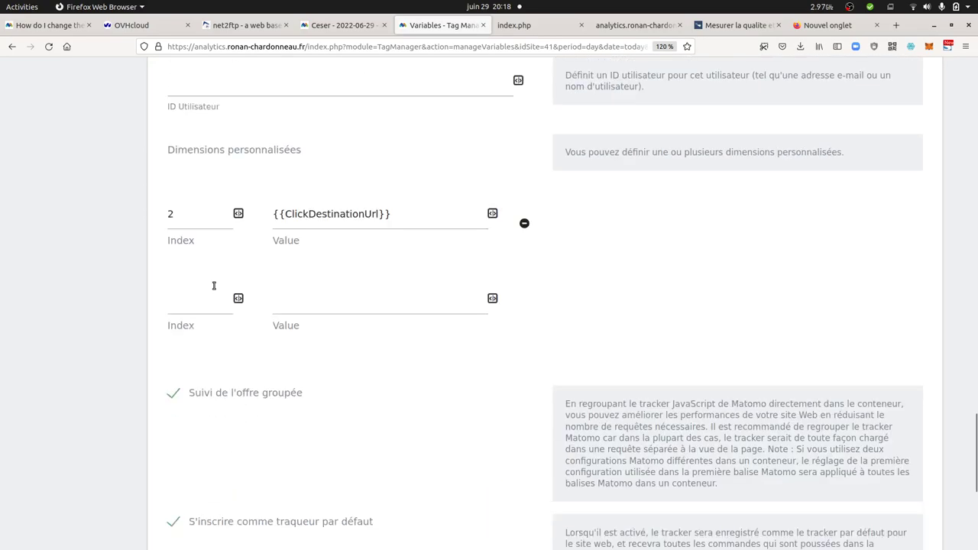
{"action": "left_click", "coordinate": [192, 432]}
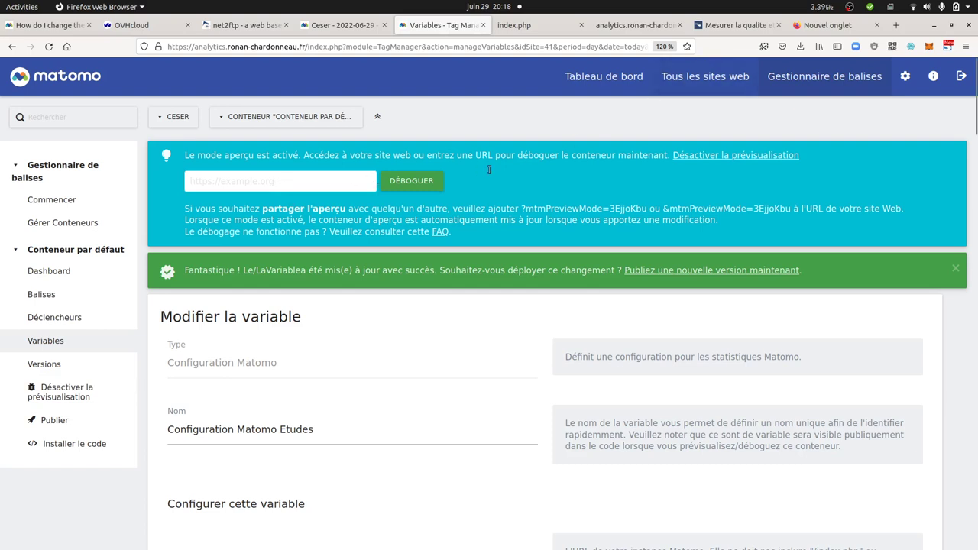
Step: Load the CESER publication page with the preview parameter ?mtmPreviewMode=3EjjoKbu appended to its URL and accept all cookies
{"action": "left_click_drag", "start_coordinate": [521, 206], "coordinate": [644, 207]}
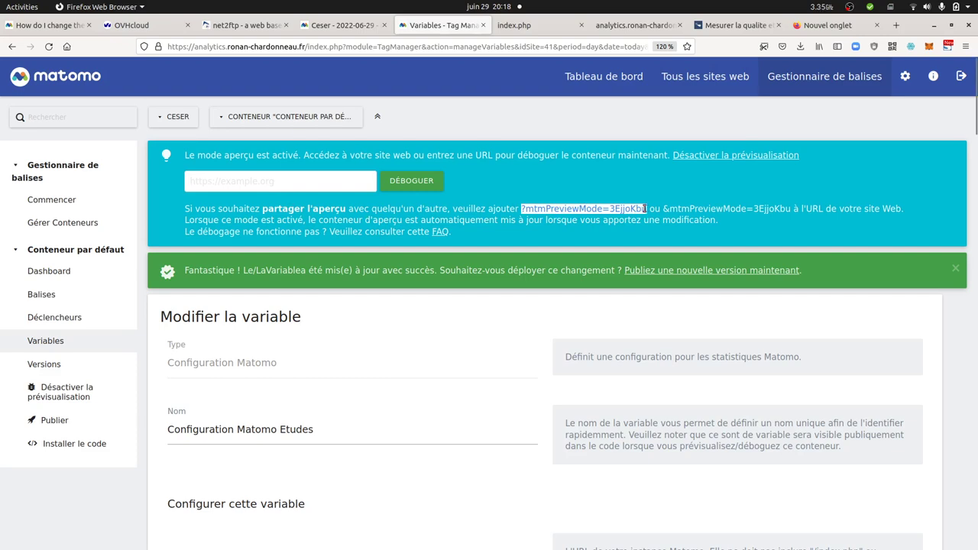
{"action": "left_click", "coordinate": [735, 25]}
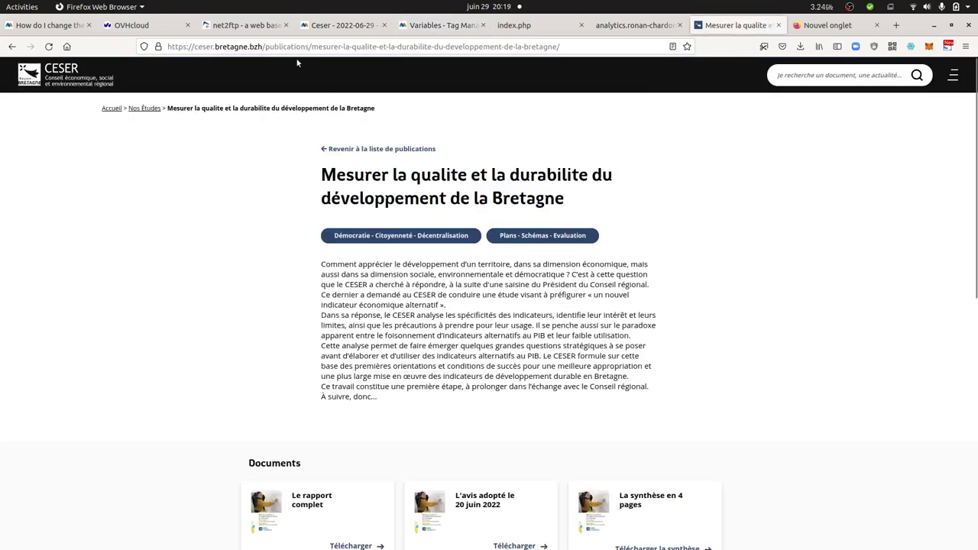
{"action": "left_click", "coordinate": [589, 51]}
{"action": "left_click", "coordinate": [589, 47]}
{"action": "type", "text": "?mtmPreviewMode=3EjjoKbu"}
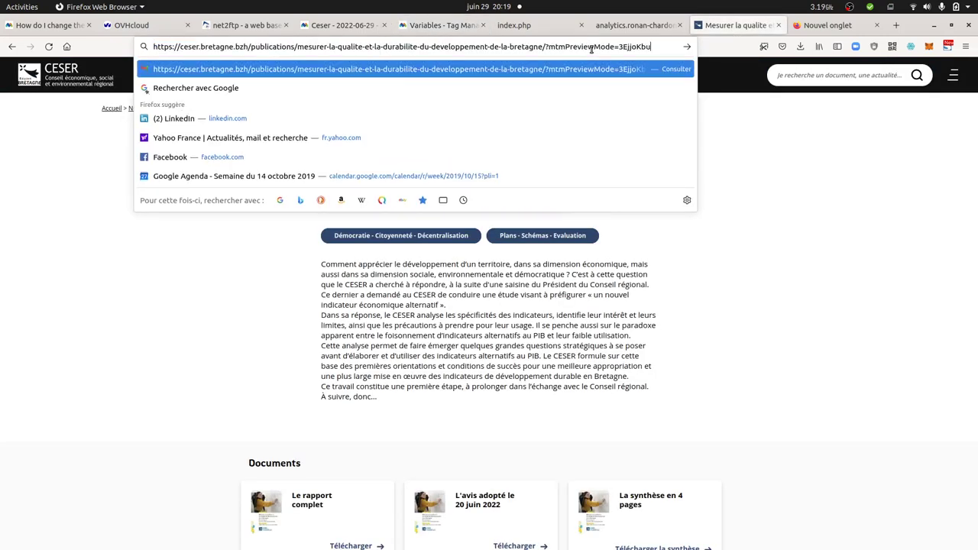
{"action": "key", "text": "Return"}
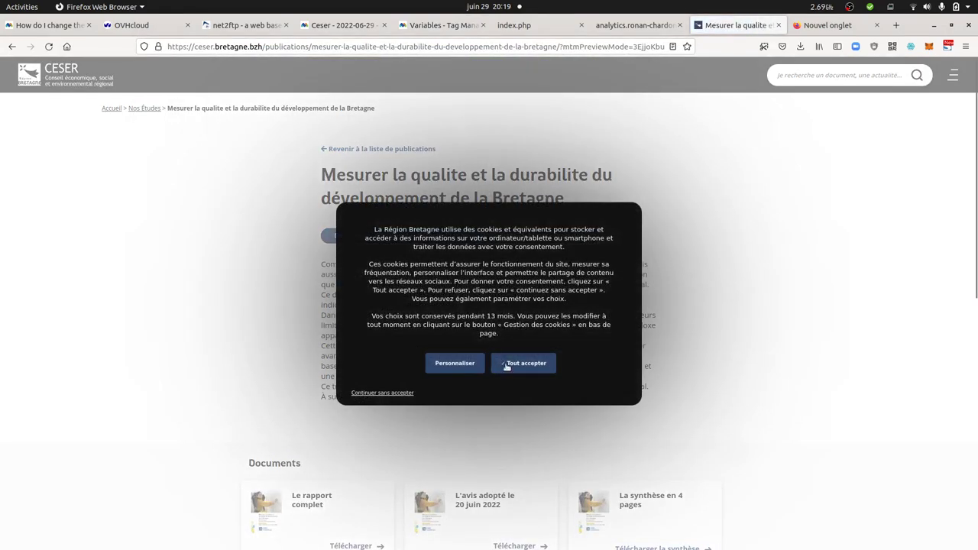
{"action": "left_click", "coordinate": [506, 366]}
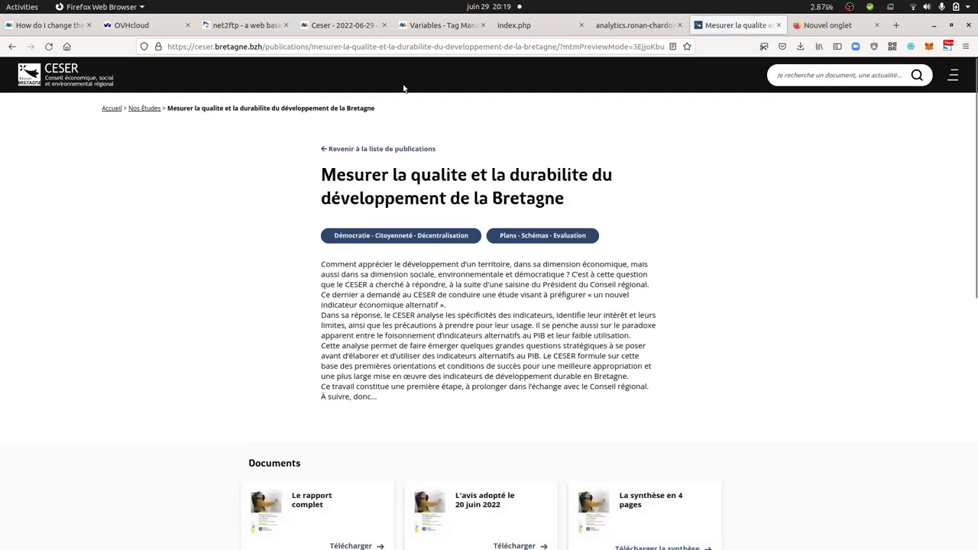
Step: Copy the publication page's preview URL and load it in Chromium
{"action": "left_click", "coordinate": [394, 48]}
{"action": "key", "text": "ctrl+c"}
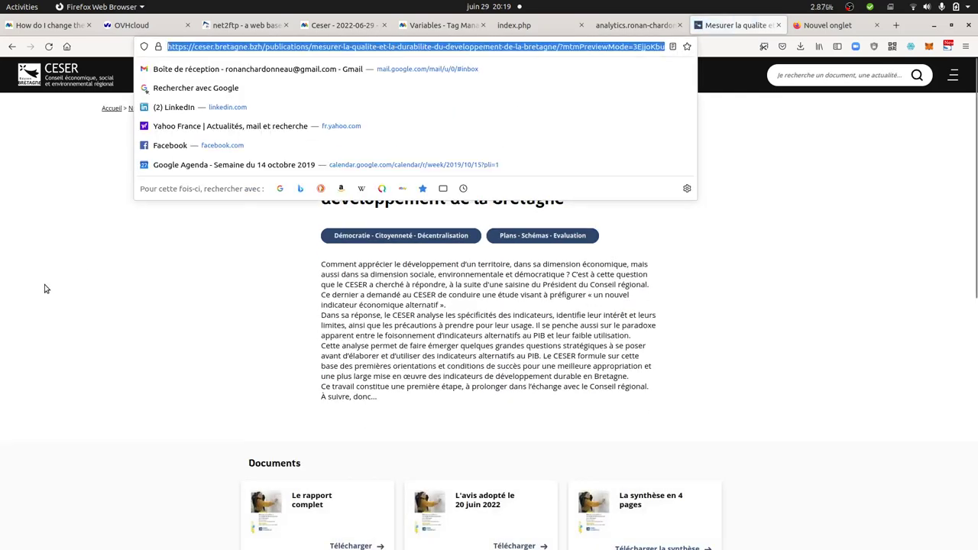
{"action": "left_click", "coordinate": [84, 263]}
{"action": "mouse_move", "coordinate": [5, 285]}
{"action": "left_click", "coordinate": [19, 213]}
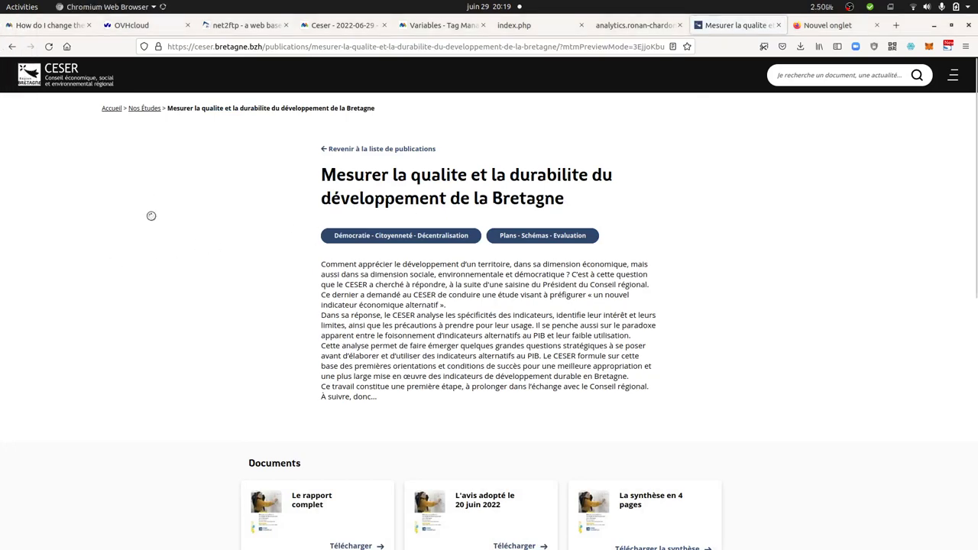
{"action": "key", "text": "ctrl+v"}
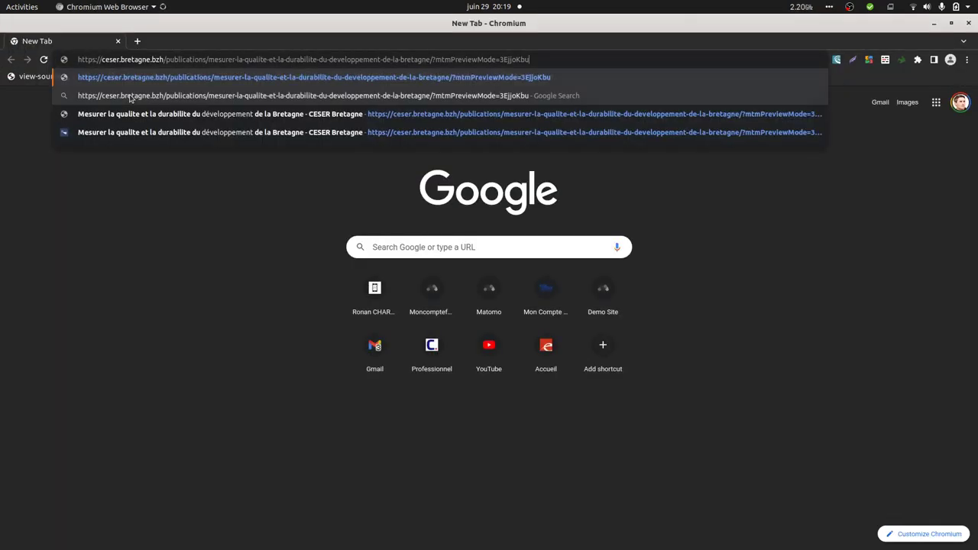
{"action": "key", "text": "Return"}
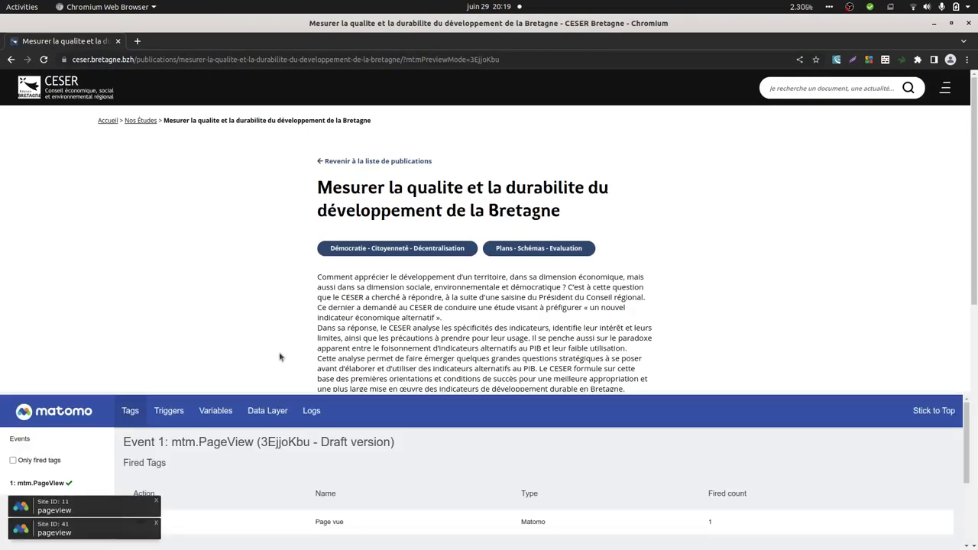
Step: Trigger a download interaction on the Le rapport complet document link and dismiss the tracking notifications covering the debugger's event list
{"action": "scroll", "coordinate": [478, 264], "scroll_direction": "down", "scroll_amount": 5}
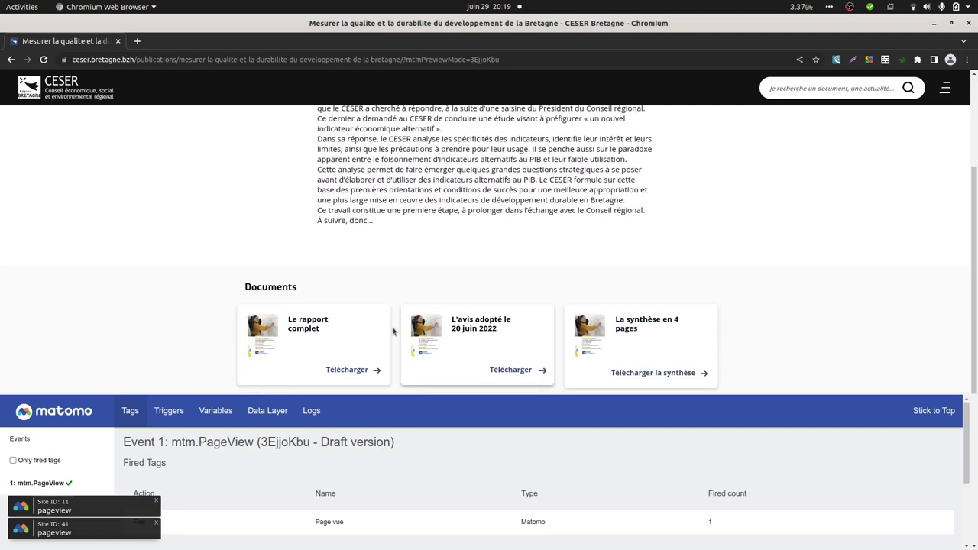
{"action": "right_click", "coordinate": [340, 372]}
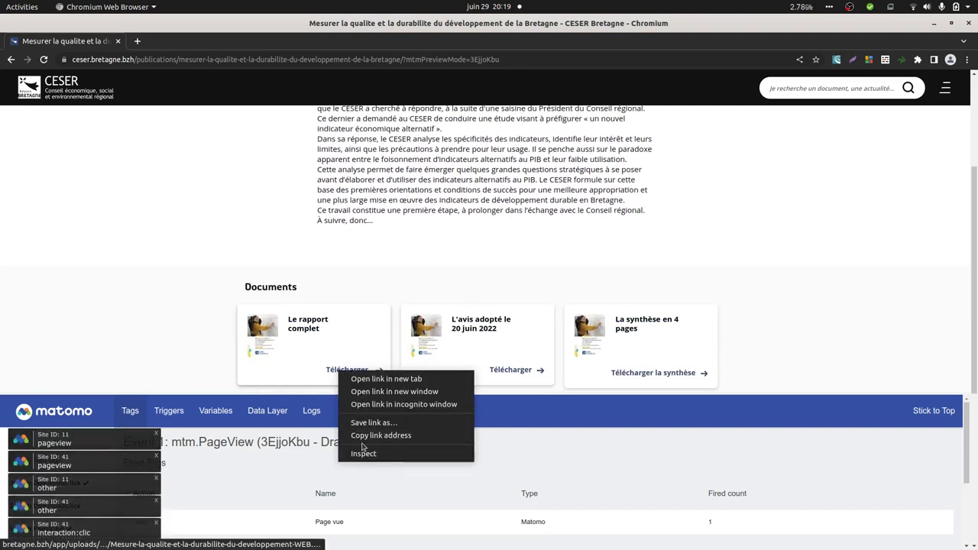
{"action": "left_click", "coordinate": [155, 436]}
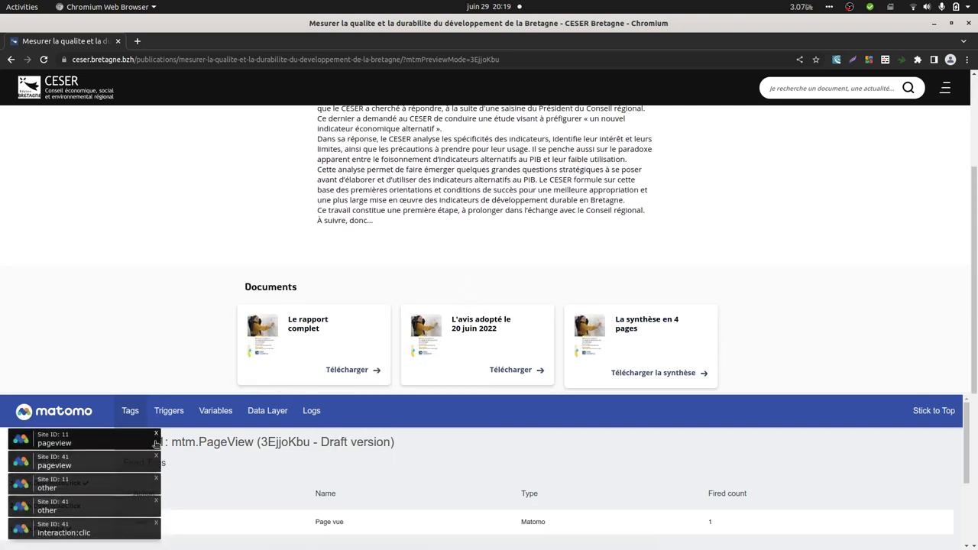
{"action": "left_click", "coordinate": [156, 457]}
{"action": "left_click", "coordinate": [156, 479]}
{"action": "left_click", "coordinate": [156, 501]}
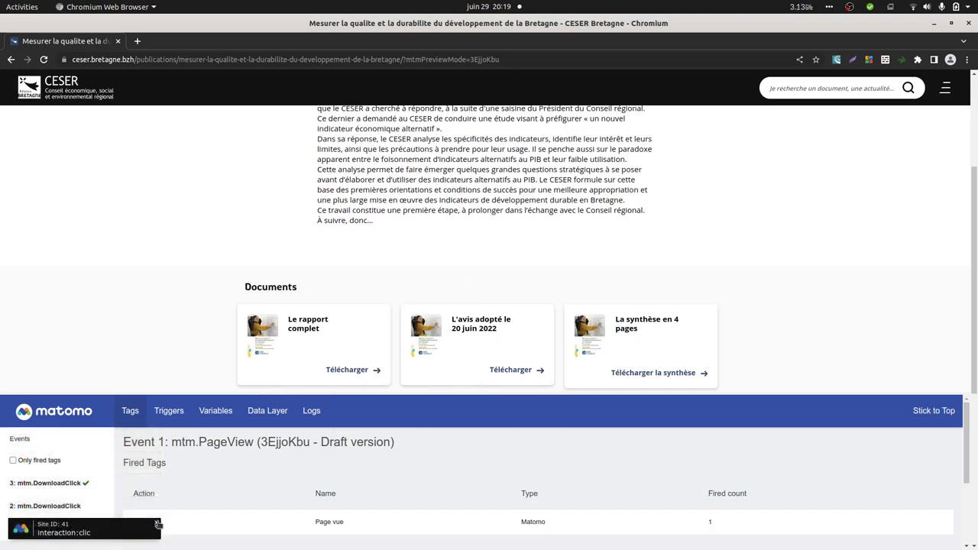
{"action": "left_click", "coordinate": [157, 522]}
Step: Examine the fired tags and the variable values of event 3, mtm.DownloadClick, in the Matomo debugger
{"action": "left_click", "coordinate": [50, 489]}
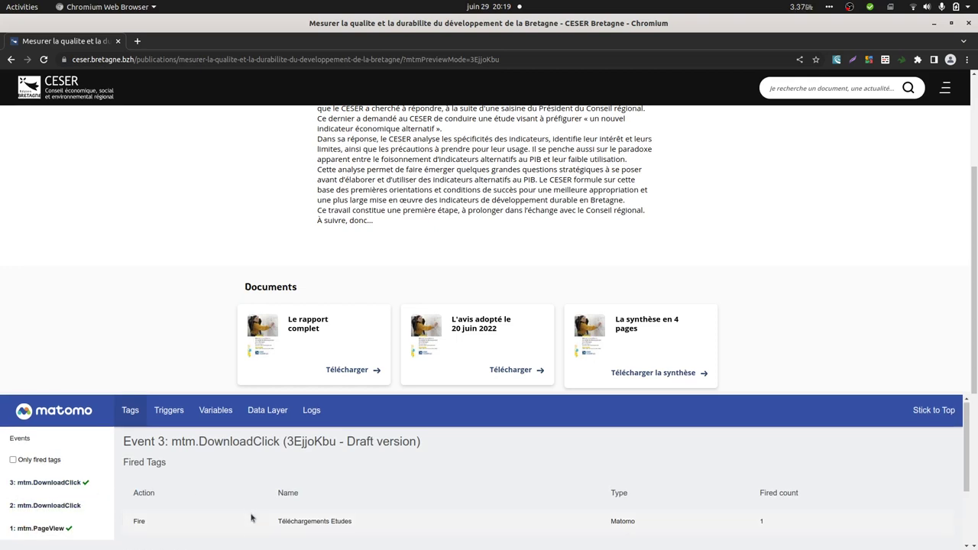
{"action": "scroll", "coordinate": [244, 517], "scroll_direction": "down", "scroll_amount": 2}
{"action": "scroll", "coordinate": [252, 520], "scroll_direction": "up", "scroll_amount": 2}
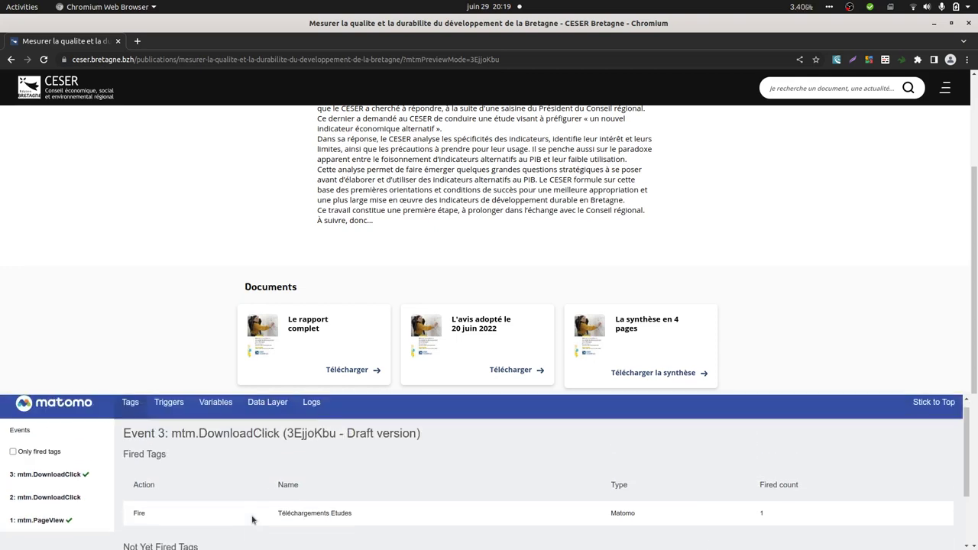
{"action": "left_click", "coordinate": [216, 416]}
{"action": "scroll", "coordinate": [324, 519], "scroll_direction": "down", "scroll_amount": 1}
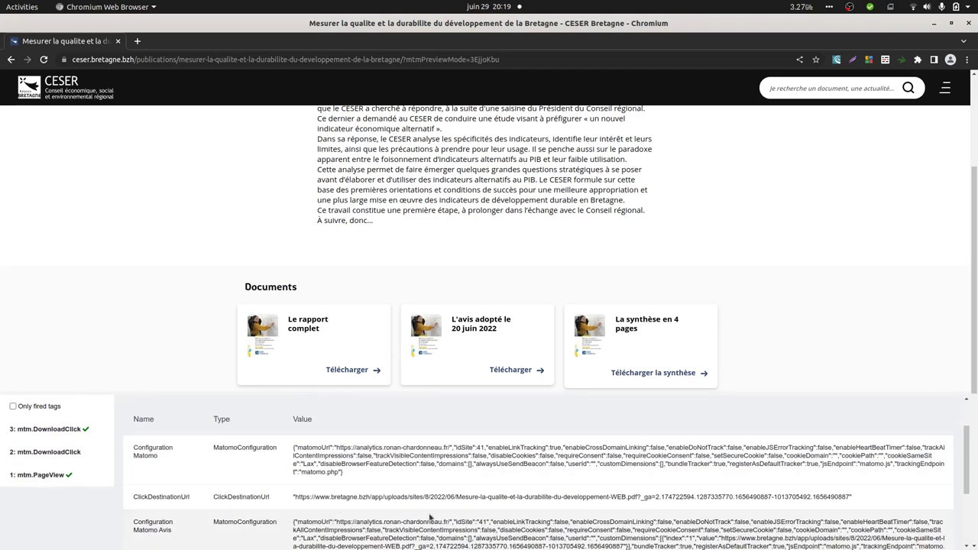
{"action": "scroll", "coordinate": [502, 522], "scroll_direction": "down", "scroll_amount": 2}
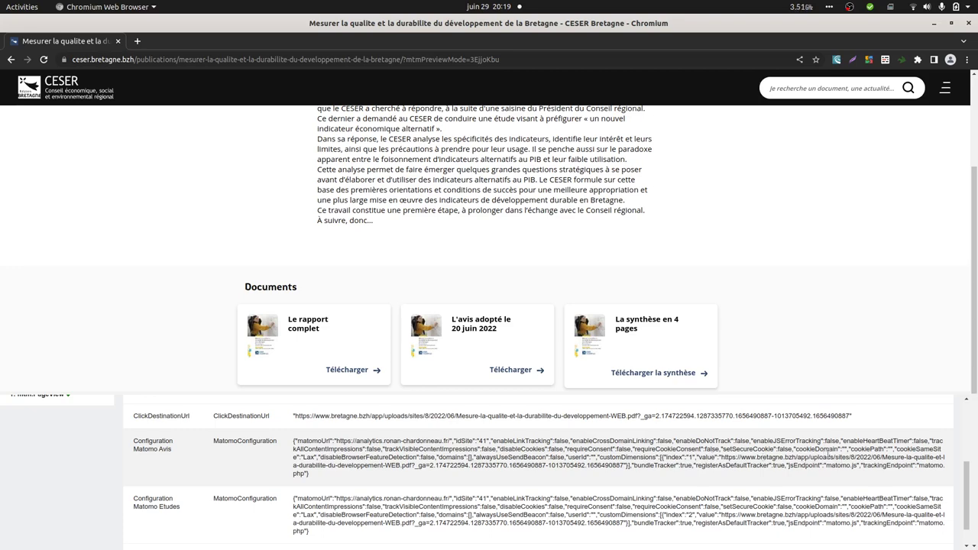
{"action": "scroll", "coordinate": [655, 524], "scroll_direction": "down", "scroll_amount": 2}
{"action": "scroll", "coordinate": [533, 484], "scroll_direction": "up", "scroll_amount": 10}
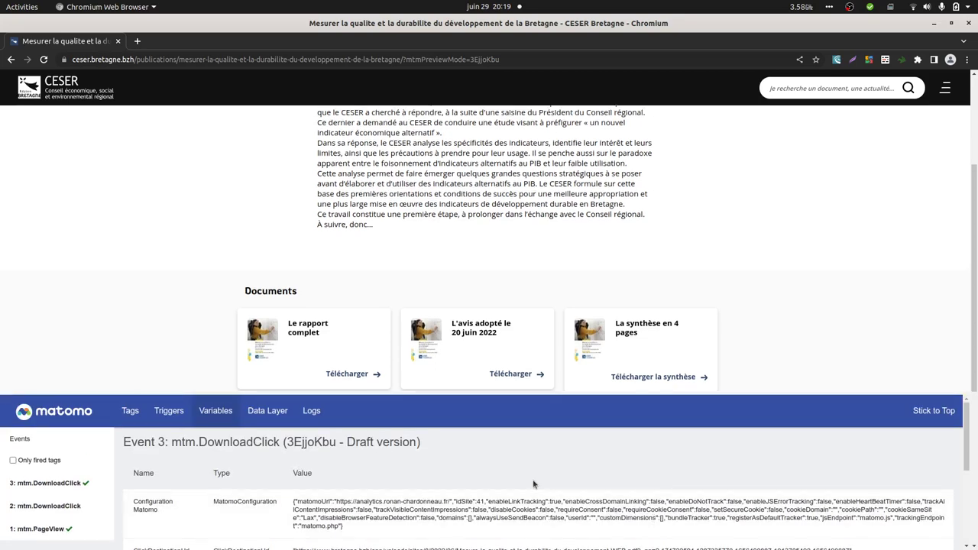
{"action": "scroll", "coordinate": [131, 253], "scroll_direction": "up", "scroll_amount": 3}
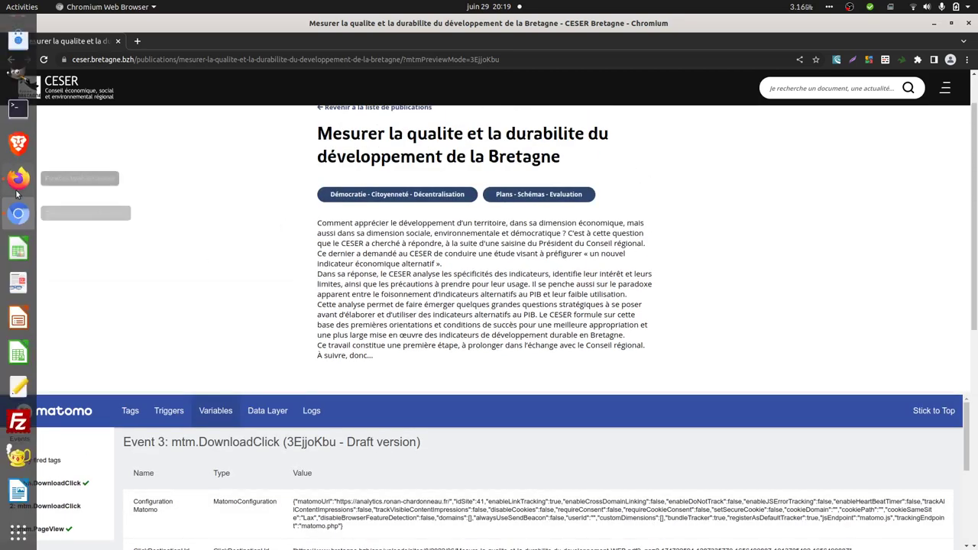
Step: Switch to Firefox, glance at the avis et études scheduled report, and view the Ceser site's Journal des Visites
{"action": "left_click", "coordinate": [17, 179]}
{"action": "left_click", "coordinate": [627, 25]}
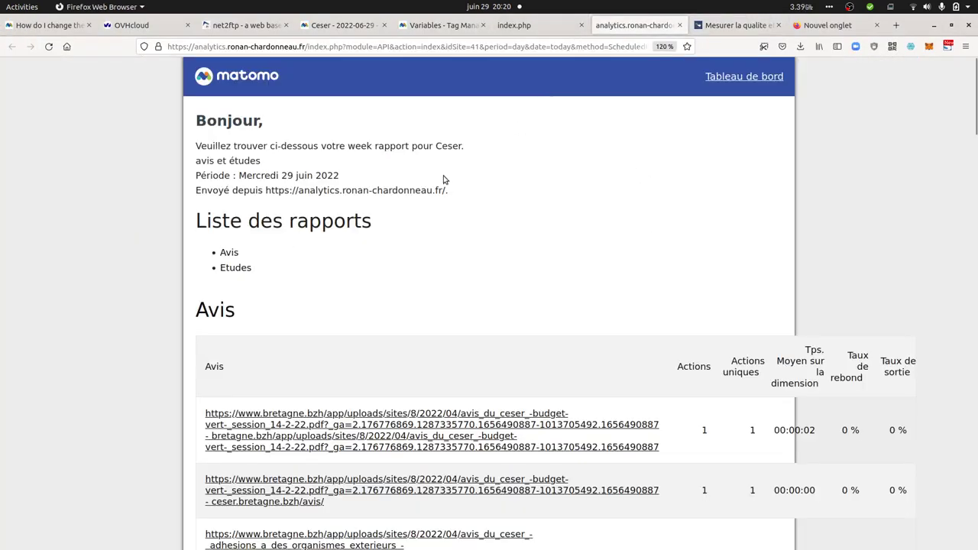
{"action": "left_click", "coordinate": [338, 25]}
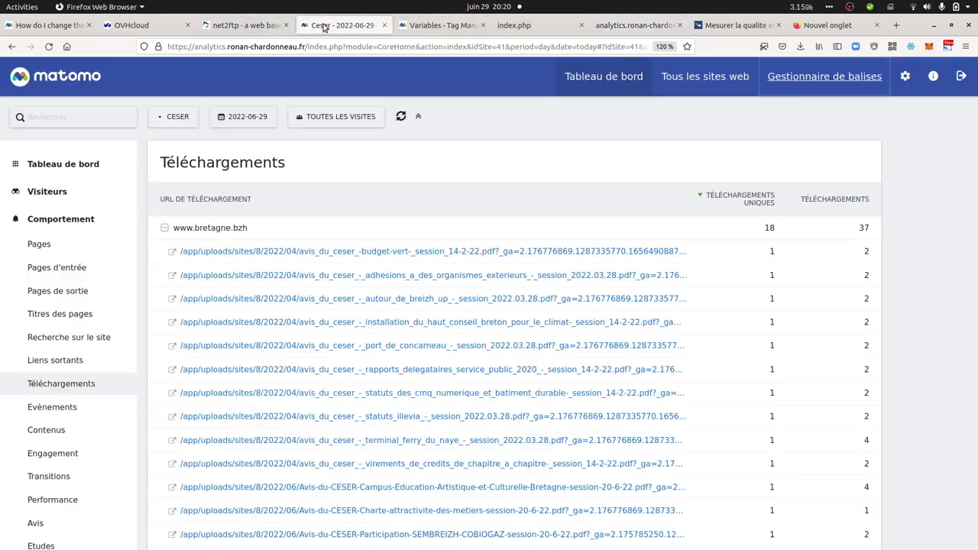
{"action": "left_click", "coordinate": [74, 194]}
{"action": "left_click", "coordinate": [69, 237]}
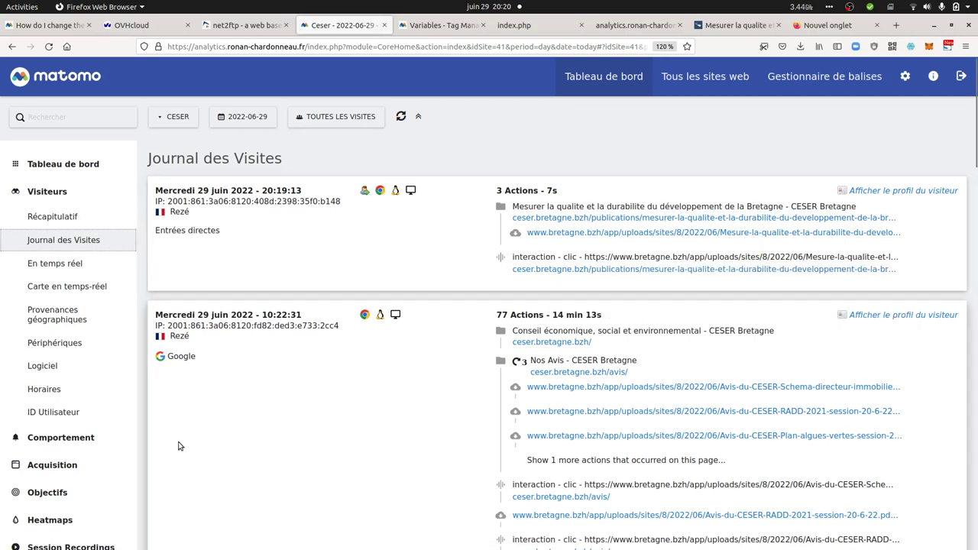
Step: View the Avis report and the Etudes report in the Comportement section of the Ceser site
{"action": "scroll", "coordinate": [115, 445], "scroll_direction": "down", "scroll_amount": 3}
{"action": "left_click", "coordinate": [61, 298]}
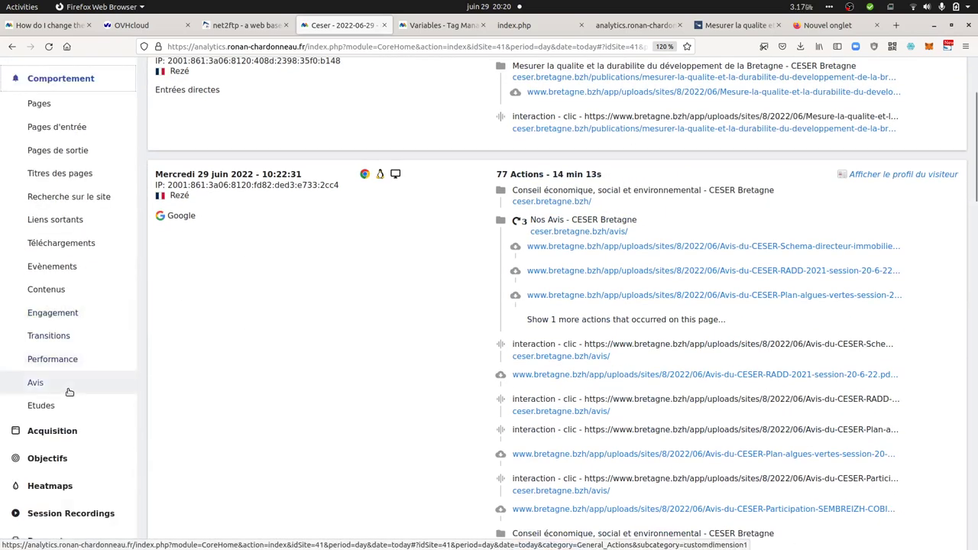
{"action": "left_click", "coordinate": [69, 390]}
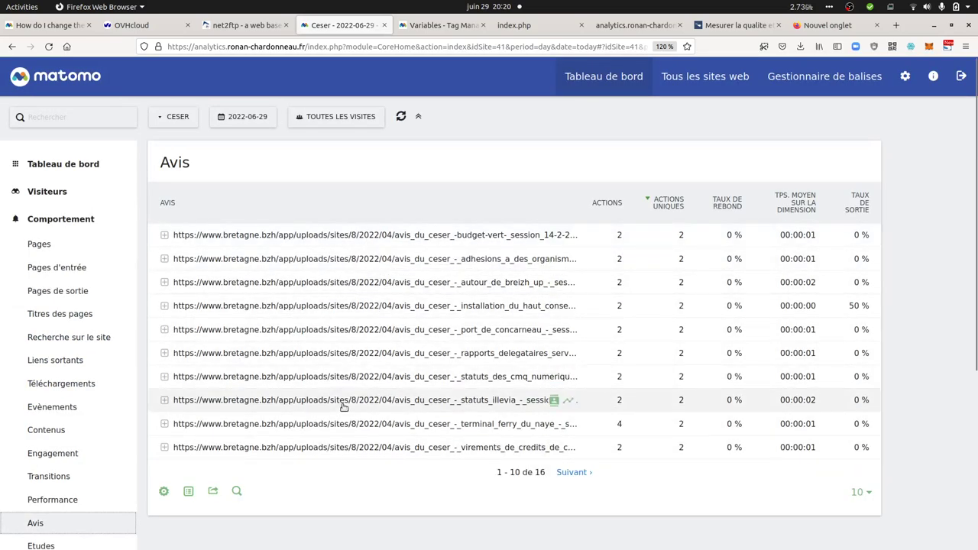
{"action": "double_click", "coordinate": [165, 163]}
{"action": "scroll", "coordinate": [145, 413], "scroll_direction": "down", "scroll_amount": 5}
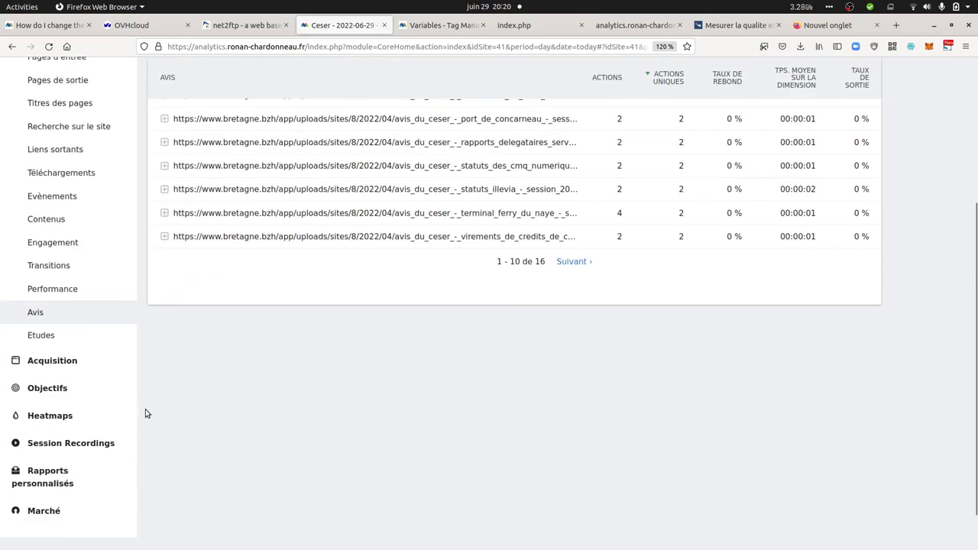
{"action": "left_click", "coordinate": [55, 333]}
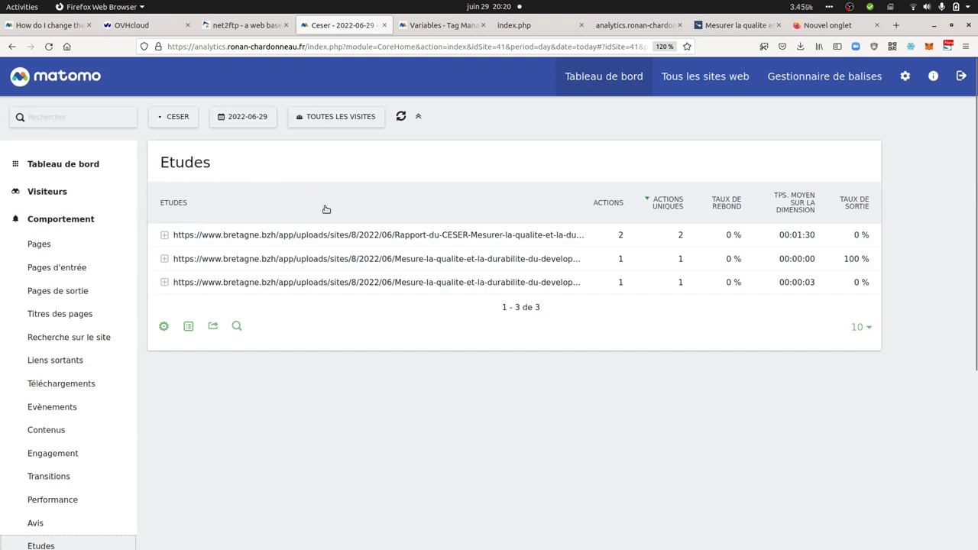
Step: Open the Matomo administration page and the Matomo FAQ on changing the number of rows in scheduled email reports
{"action": "left_click", "coordinate": [902, 86]}
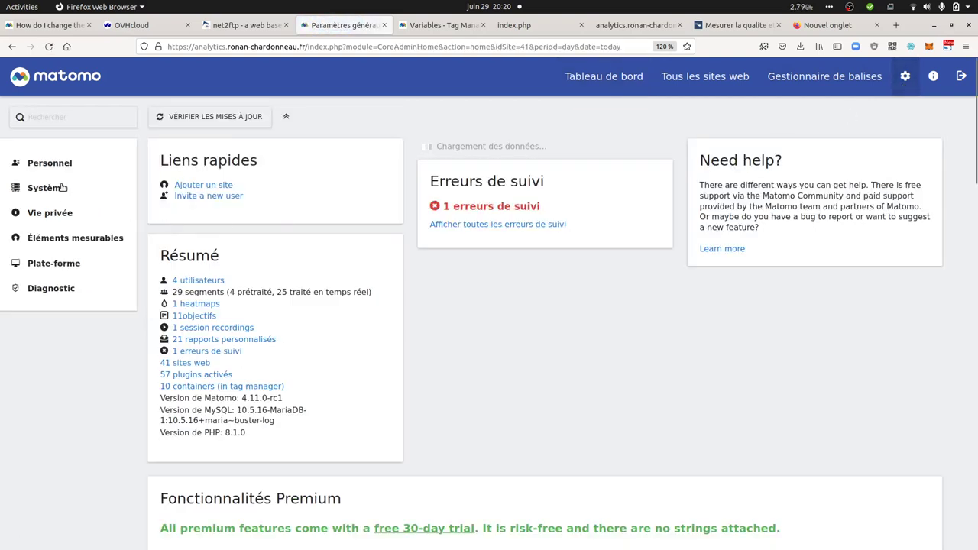
{"action": "left_click", "coordinate": [48, 25]}
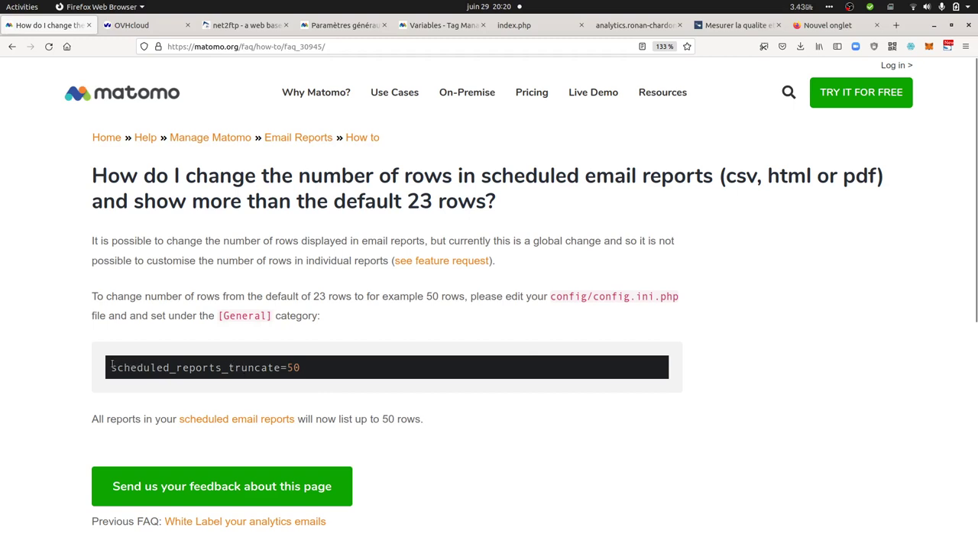
Step: Highlight the scheduled_reports_truncate=50 setting in the FAQ, glance at the avis et études report, and return to the Matomo administration page
{"action": "left_click_drag", "start_coordinate": [112, 365], "coordinate": [311, 373]}
{"action": "left_click", "coordinate": [291, 370]}
{"action": "left_click", "coordinate": [359, 26]}
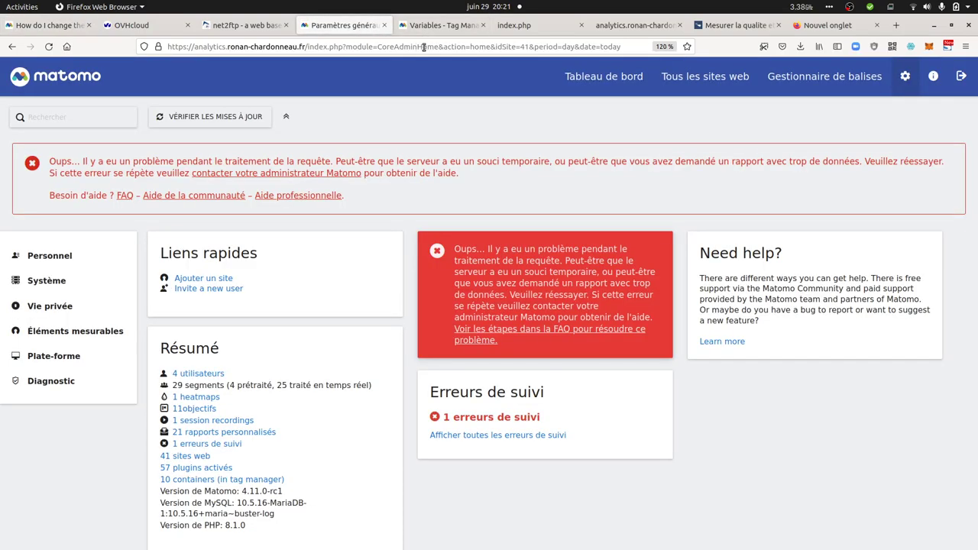
{"action": "left_click", "coordinate": [644, 29]}
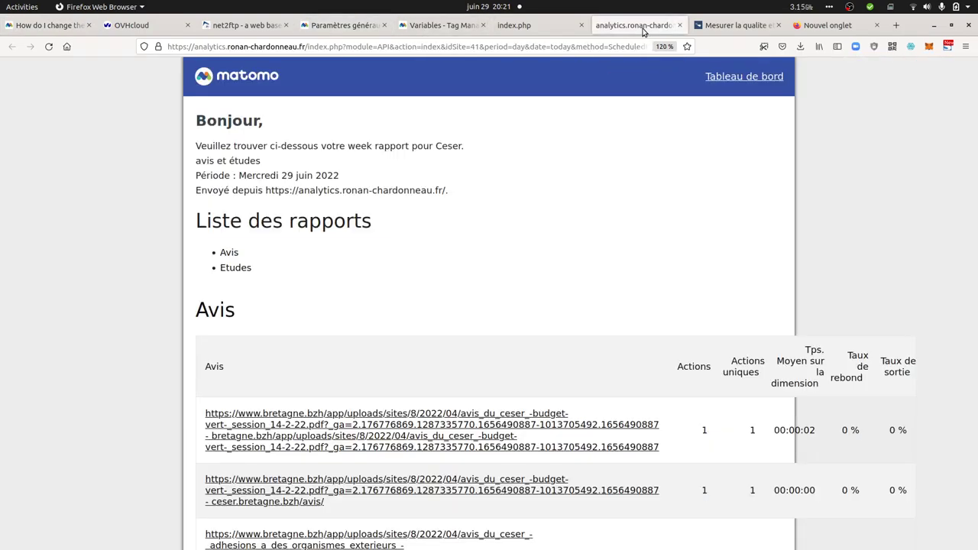
{"action": "left_click", "coordinate": [461, 32]}
{"action": "left_click", "coordinate": [371, 32]}
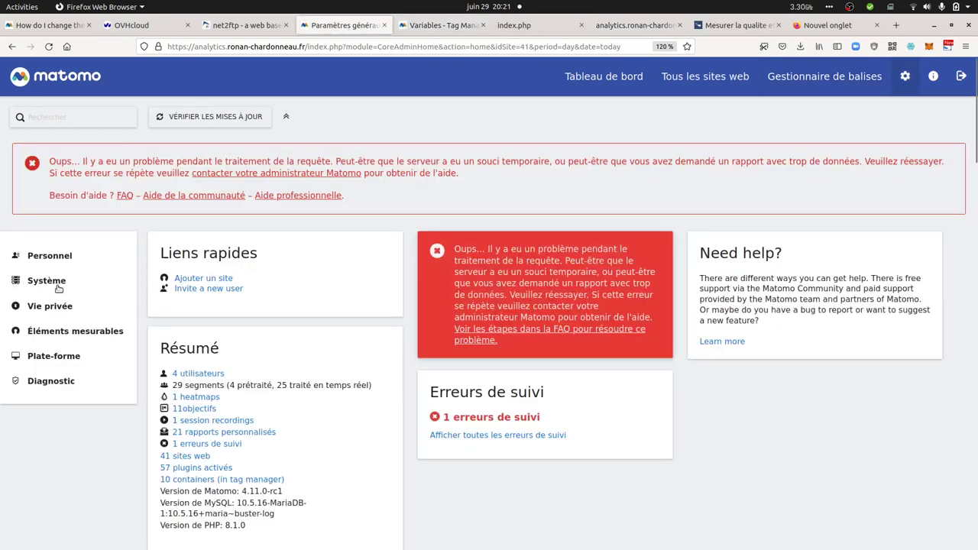
Step: Open the avis et études e-mail report for editing, examine its selected Actions reports, and leave without saving
{"action": "left_click", "coordinate": [50, 255]}
{"action": "left_click", "coordinate": [43, 324]}
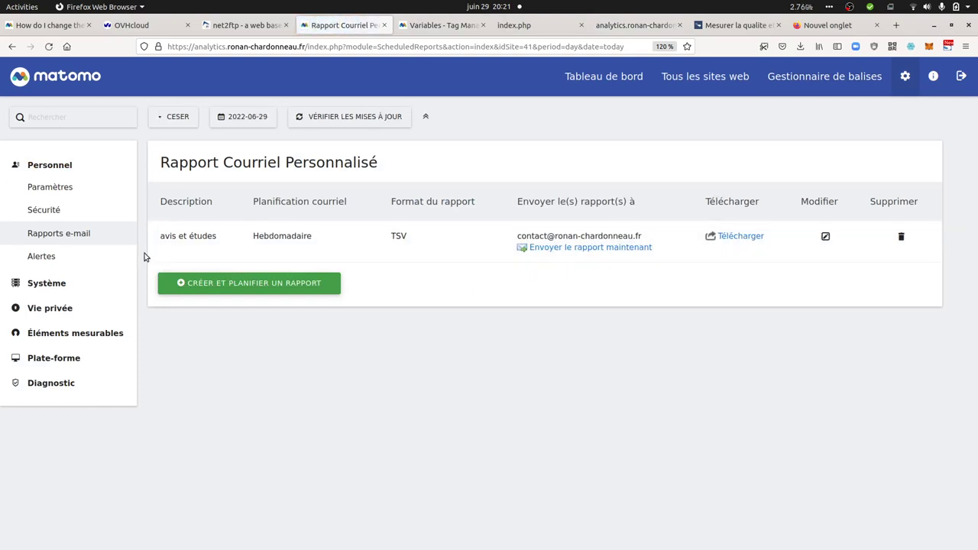
{"action": "left_click", "coordinate": [825, 236]}
{"action": "scroll", "coordinate": [638, 346], "scroll_direction": "down", "scroll_amount": 15}
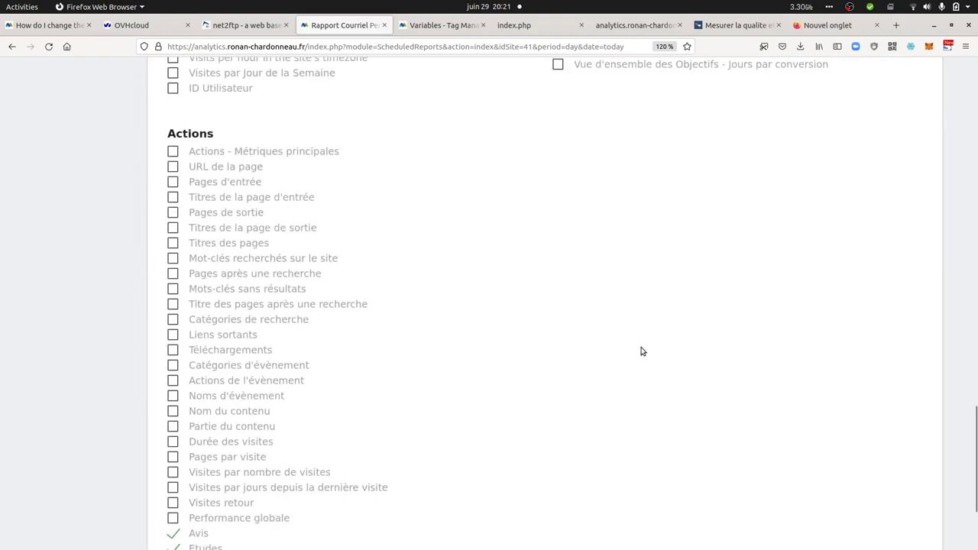
{"action": "scroll", "coordinate": [642, 351], "scroll_direction": "down", "scroll_amount": 3}
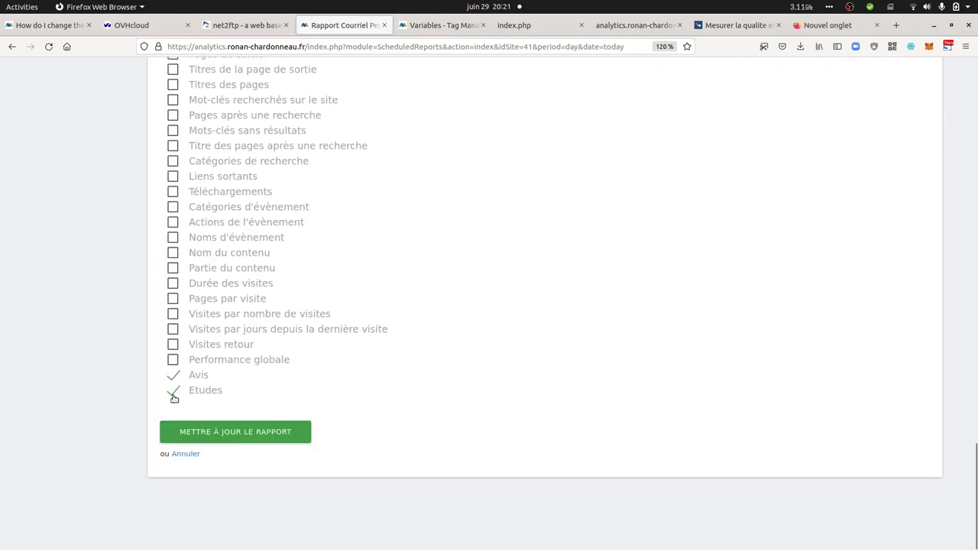
{"action": "scroll", "coordinate": [295, 415], "scroll_direction": "up", "scroll_amount": 9}
{"action": "left_click", "coordinate": [12, 50]}
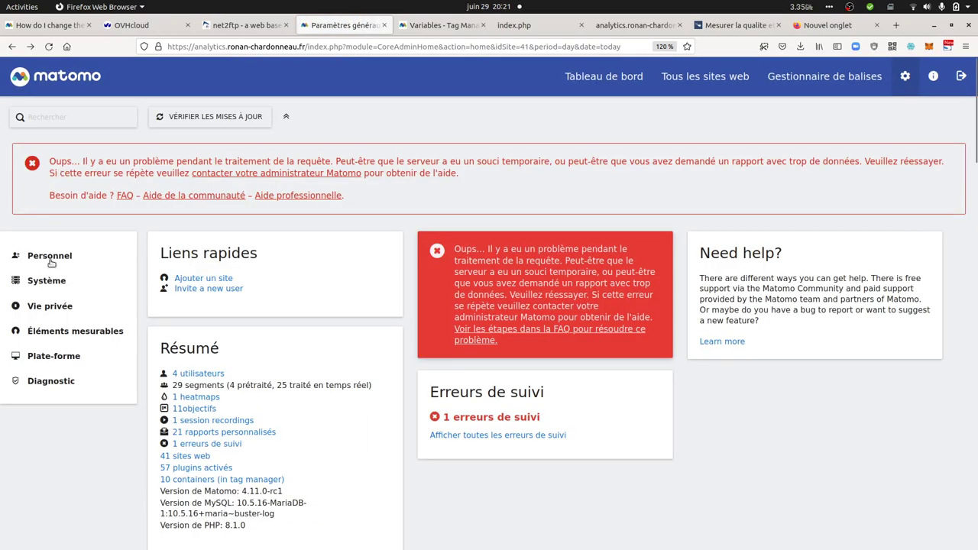
Step: Download the avis et études report from the Ceser e-mail reports list, and view its HTML version
{"action": "left_click", "coordinate": [50, 256]}
{"action": "left_click", "coordinate": [59, 324]}
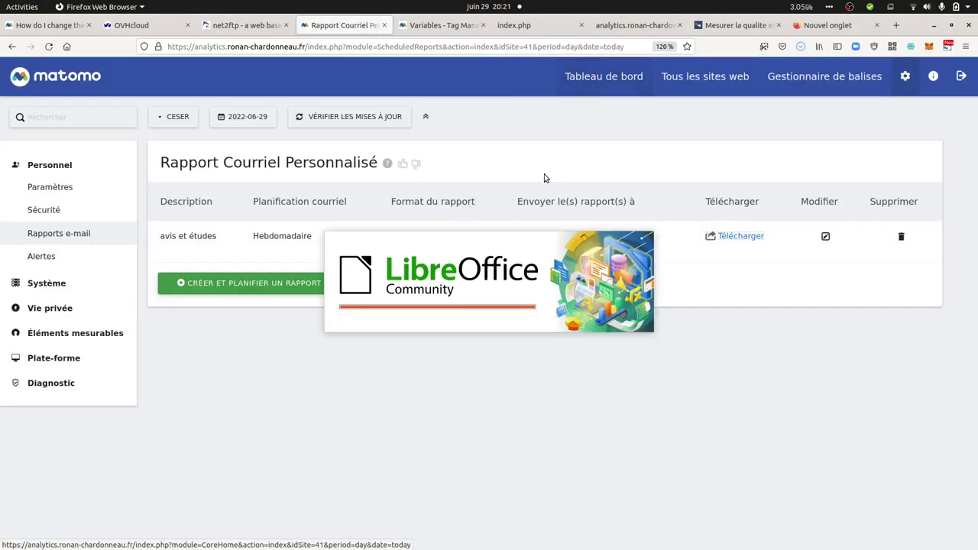
{"action": "left_click", "coordinate": [635, 25]}
{"action": "scroll", "coordinate": [627, 442], "scroll_direction": "down", "scroll_amount": 3}
{"action": "scroll", "coordinate": [618, 370], "scroll_direction": "up", "scroll_amount": 3}
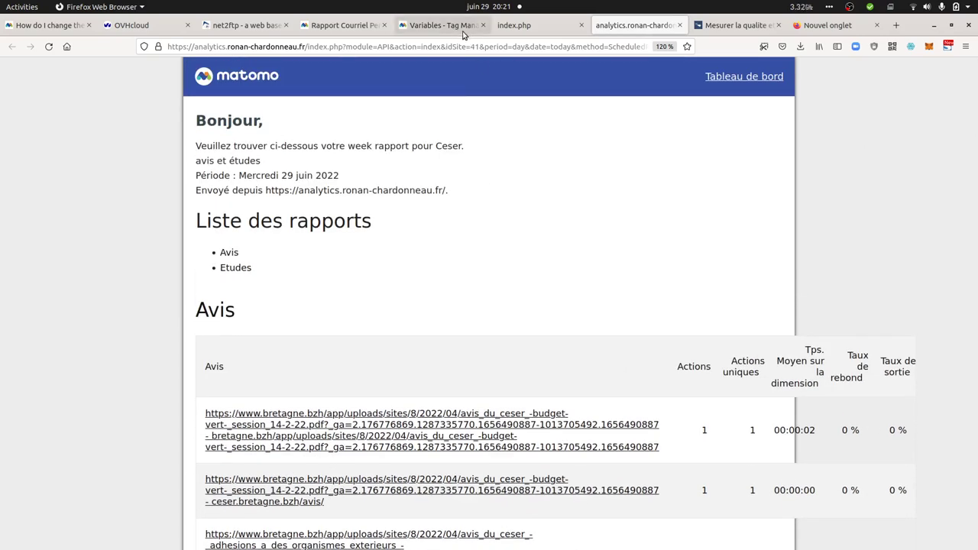
Step: Open the downloaded file Ceser - Mercredi 29 juin 2022 - avis et études(2).tsv in LibreOffice Calc as Unicode (UTF-8), separated by tabs
{"action": "left_click", "coordinate": [357, 34]}
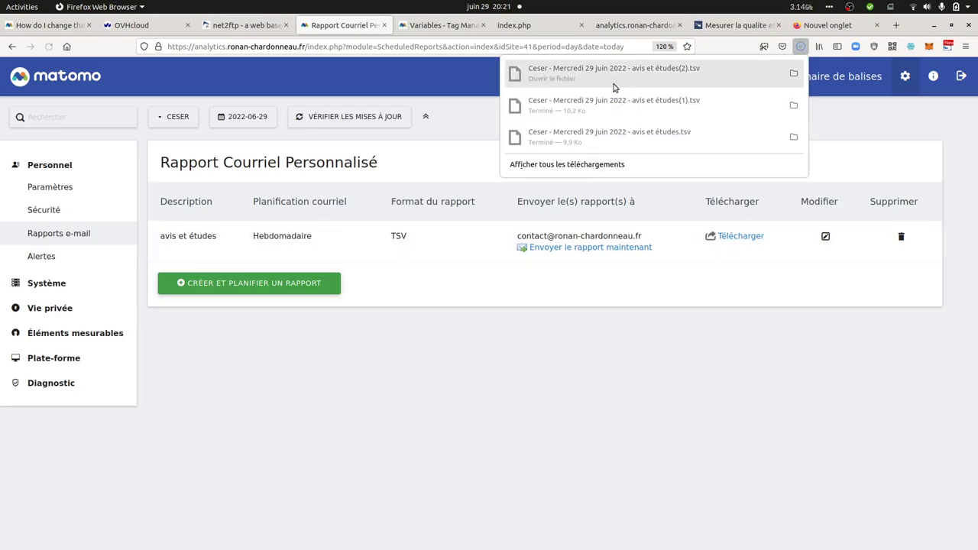
{"action": "left_click", "coordinate": [616, 76]}
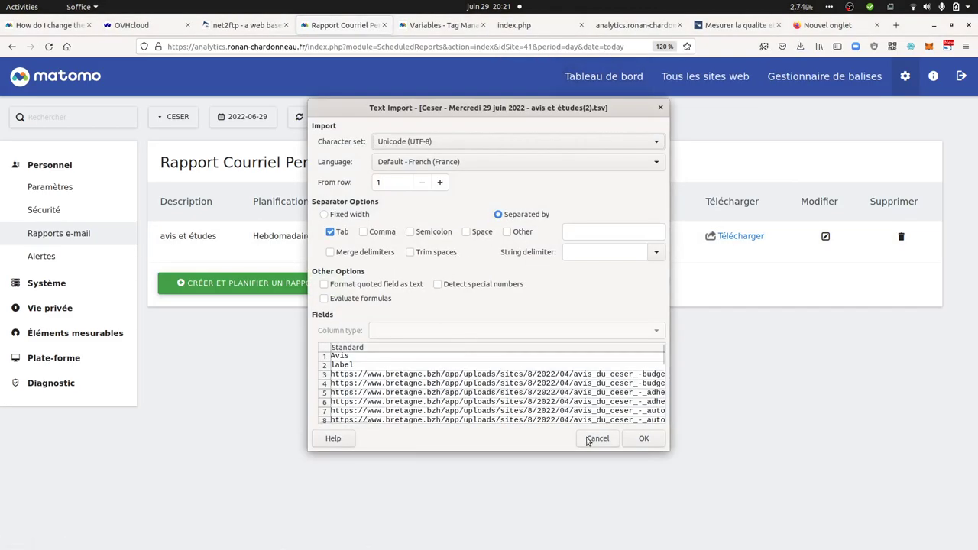
{"action": "left_click", "coordinate": [627, 438]}
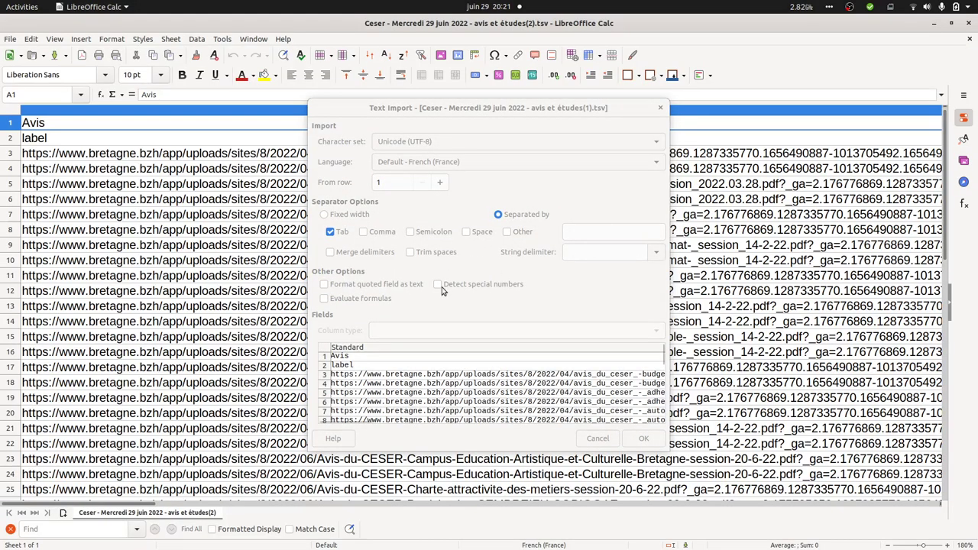
Step: Insert an empty column before column A, and dismiss the Text Import dialog of the avis et études(1).tsv file
{"action": "left_click", "coordinate": [205, 250]}
{"action": "left_click", "coordinate": [38, 110]}
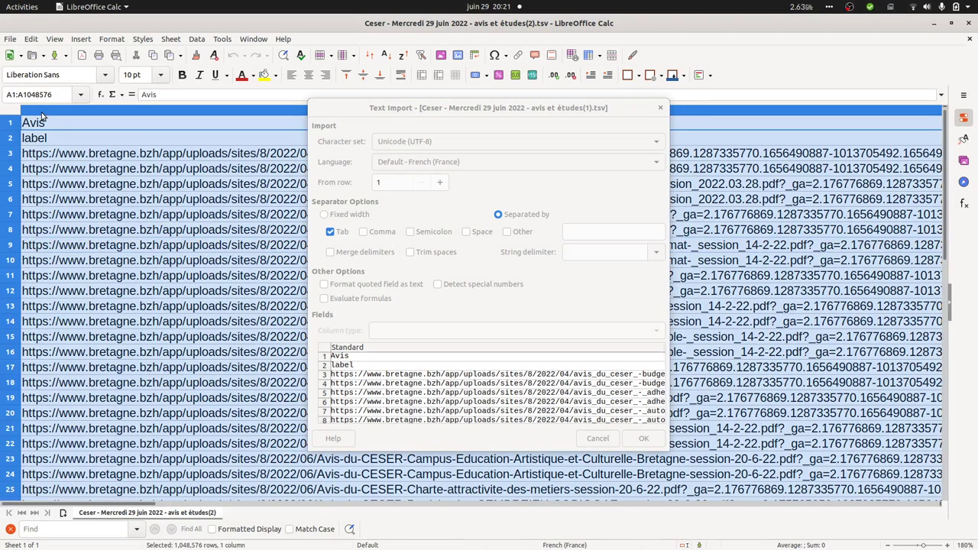
{"action": "right_click", "coordinate": [39, 111]}
{"action": "left_click", "coordinate": [65, 172]}
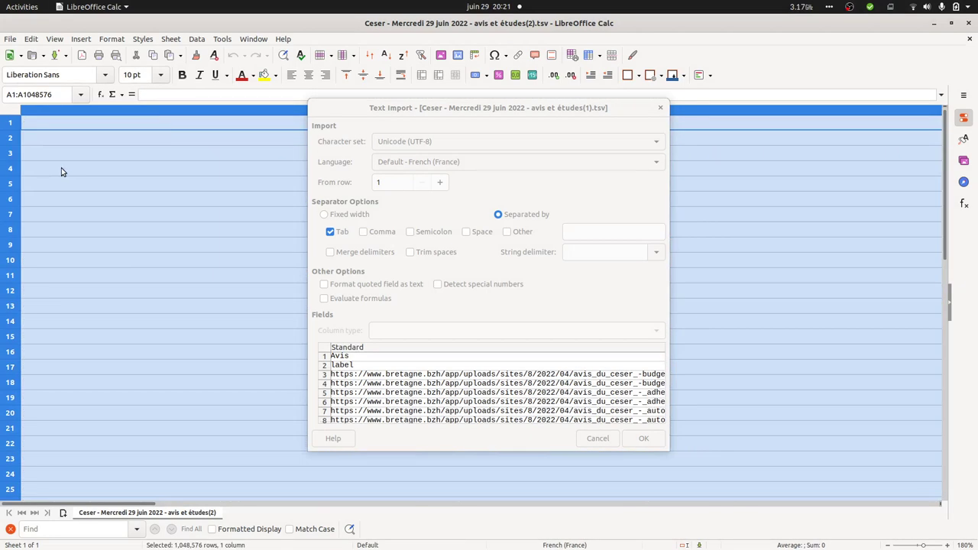
{"action": "left_click", "coordinate": [197, 191]}
{"action": "left_click", "coordinate": [818, 251]}
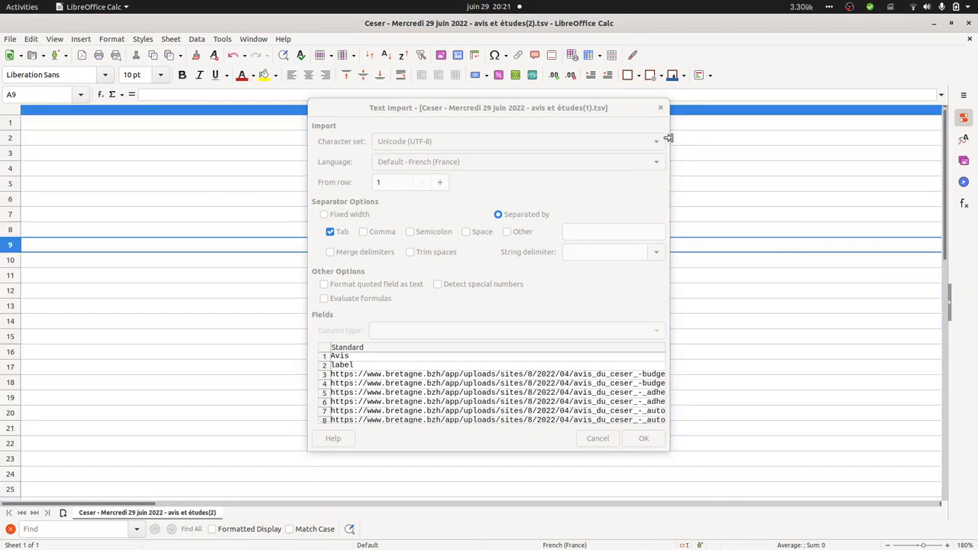
{"action": "left_click", "coordinate": [660, 108]}
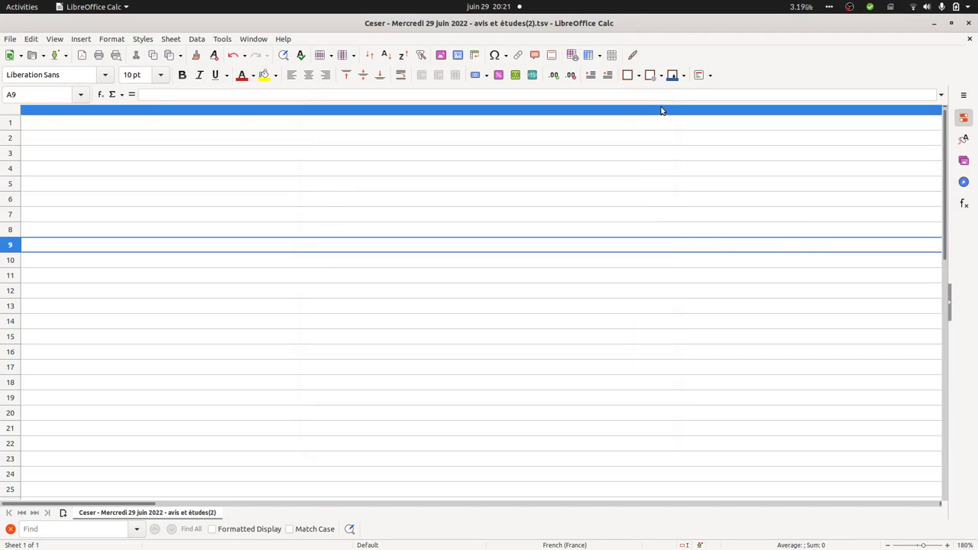
Step: Narrow the empty column A so that the URL labels in column B fit in view
{"action": "left_click", "coordinate": [886, 545]}
{"action": "left_click", "coordinate": [886, 545]}
{"action": "left_click", "coordinate": [887, 545]}
{"action": "left_click", "coordinate": [888, 545]}
{"action": "left_click", "coordinate": [888, 546]}
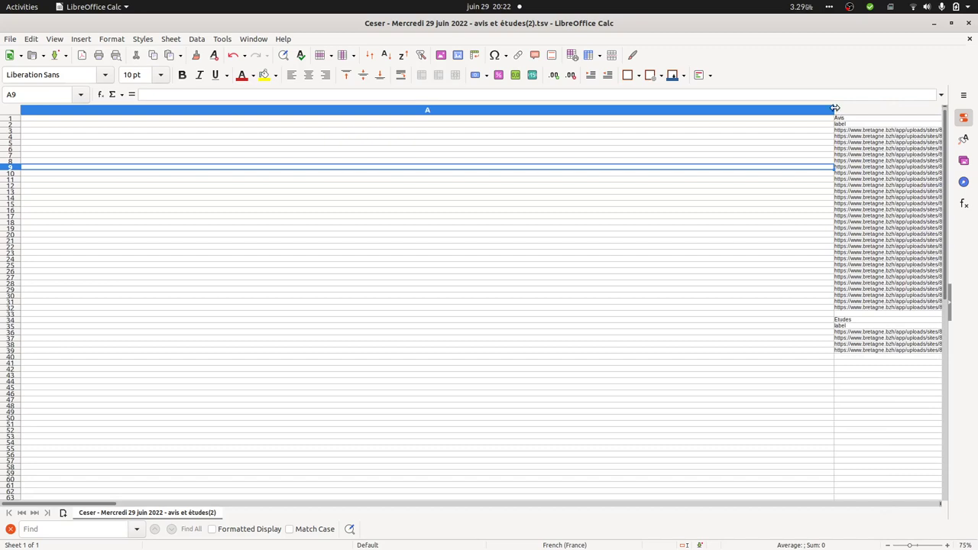
{"action": "left_click_drag", "start_coordinate": [835, 108], "coordinate": [124, 153]}
Step: Number the Avis rows in A3:A32 from 1 to 30 by entering 1 and 2 and filling the series
{"action": "left_click", "coordinate": [94, 131]}
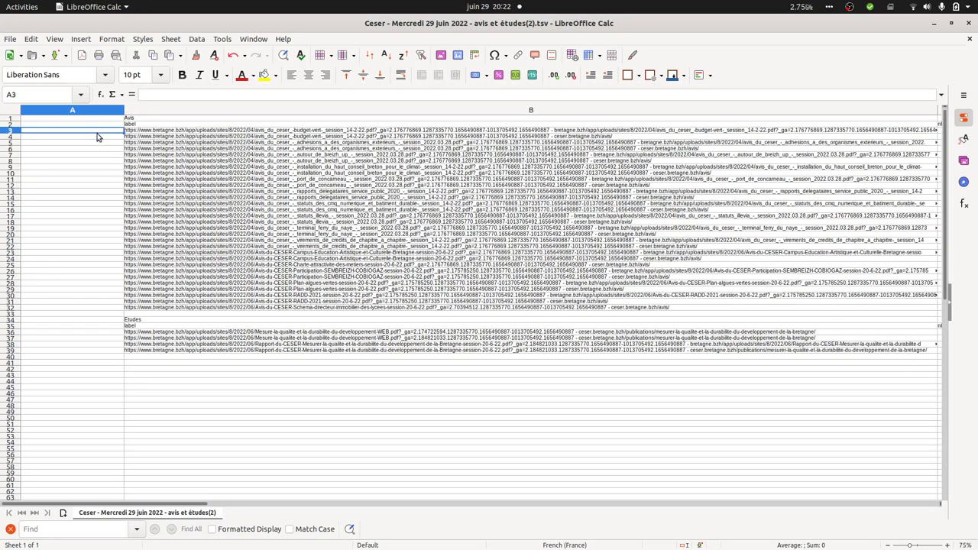
{"action": "type", "text": "12"}
{"action": "key", "text": "Return"}
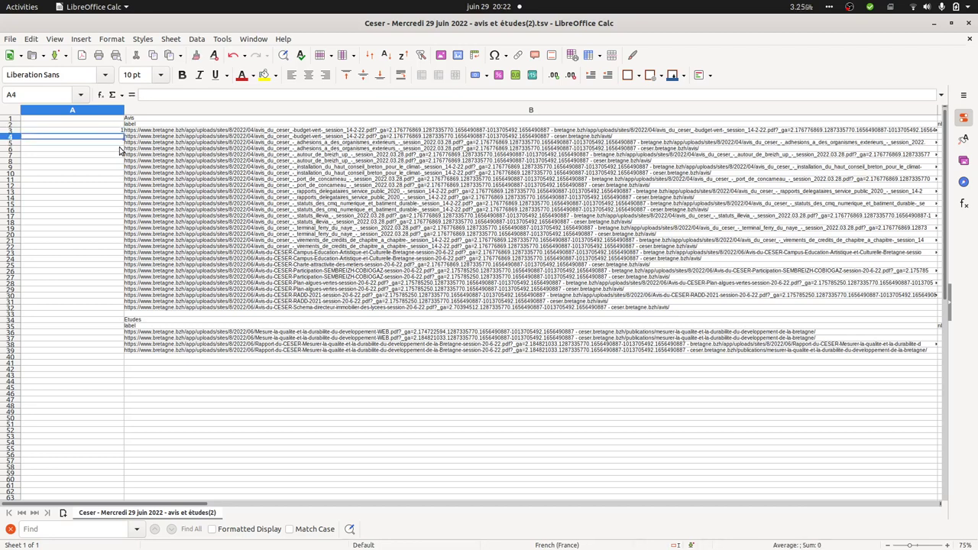
{"action": "type", "text": "2"}
{"action": "key", "text": "Return"}
{"action": "left_click_drag", "start_coordinate": [115, 130], "coordinate": [115, 310]}
{"action": "left_click", "coordinate": [309, 274]}
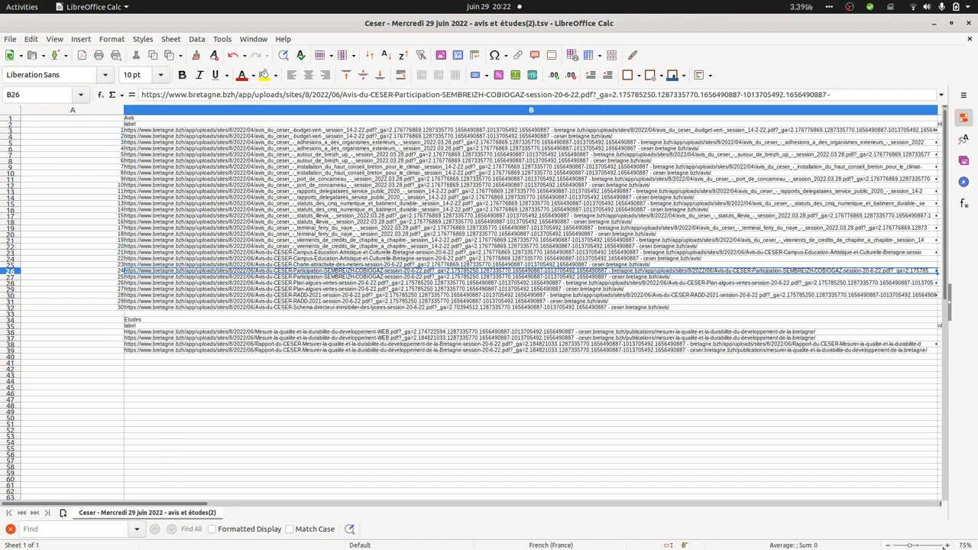
Step: Fit column A's width to its contents, and review the numbered Avis rows and the Etudes rows
{"action": "double_click", "coordinate": [124, 110]}
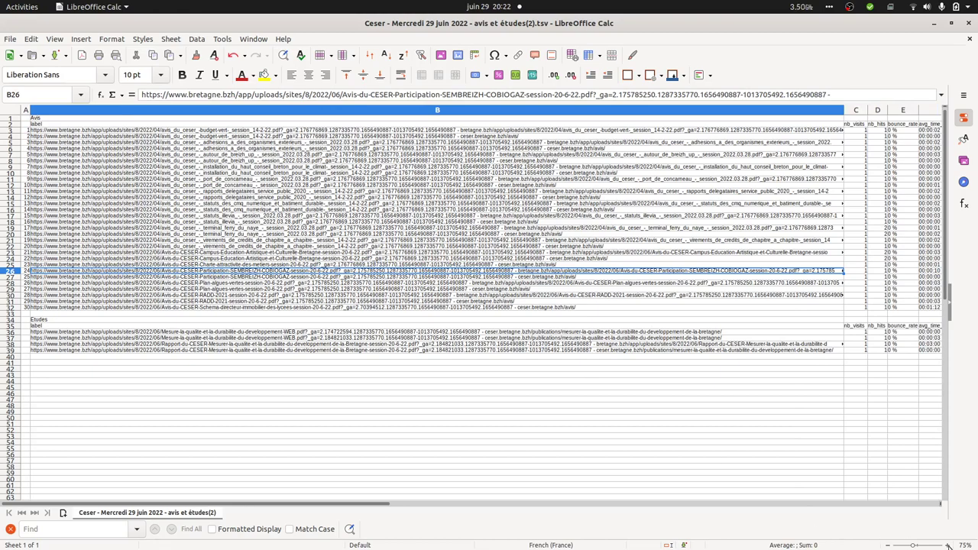
{"action": "left_click", "coordinate": [947, 546]}
{"action": "left_click", "coordinate": [947, 545]}
{"action": "left_click", "coordinate": [947, 546]}
{"action": "left_click", "coordinate": [947, 546]}
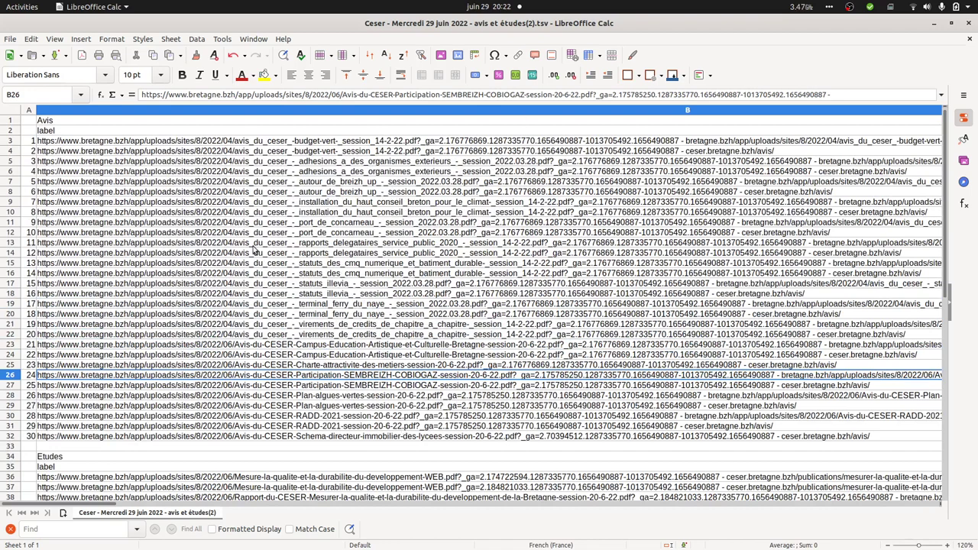
{"action": "scroll", "coordinate": [339, 390], "scroll_direction": "down", "scroll_amount": 2}
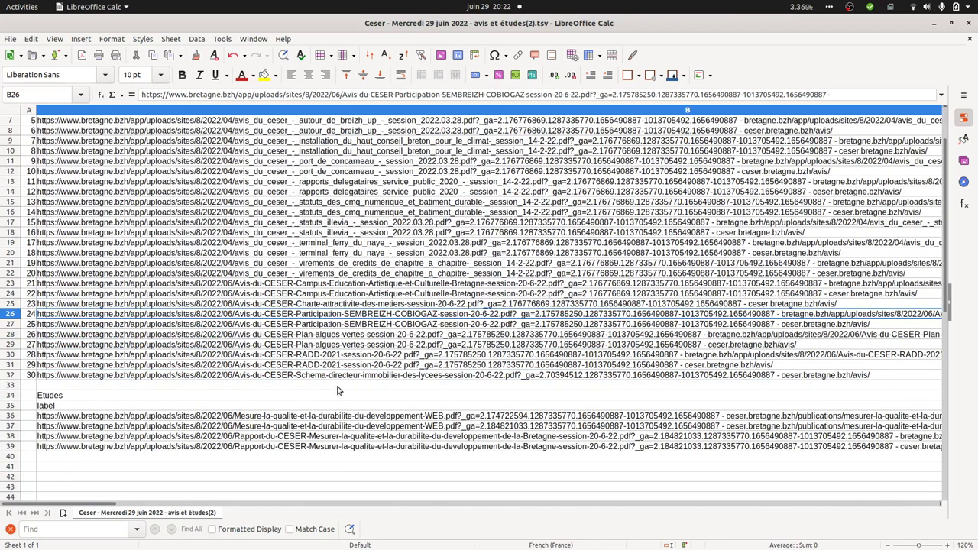
{"action": "scroll", "coordinate": [338, 391], "scroll_direction": "up", "scroll_amount": 2}
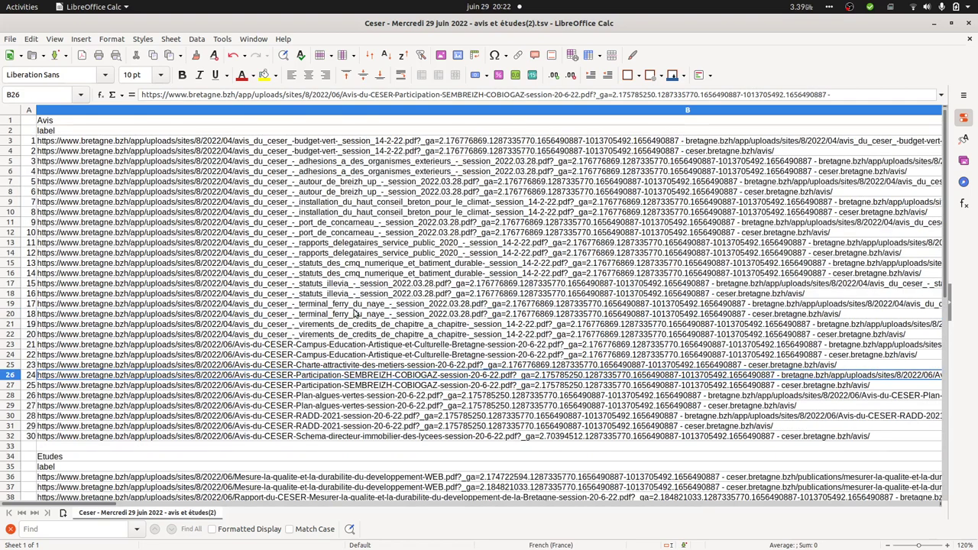